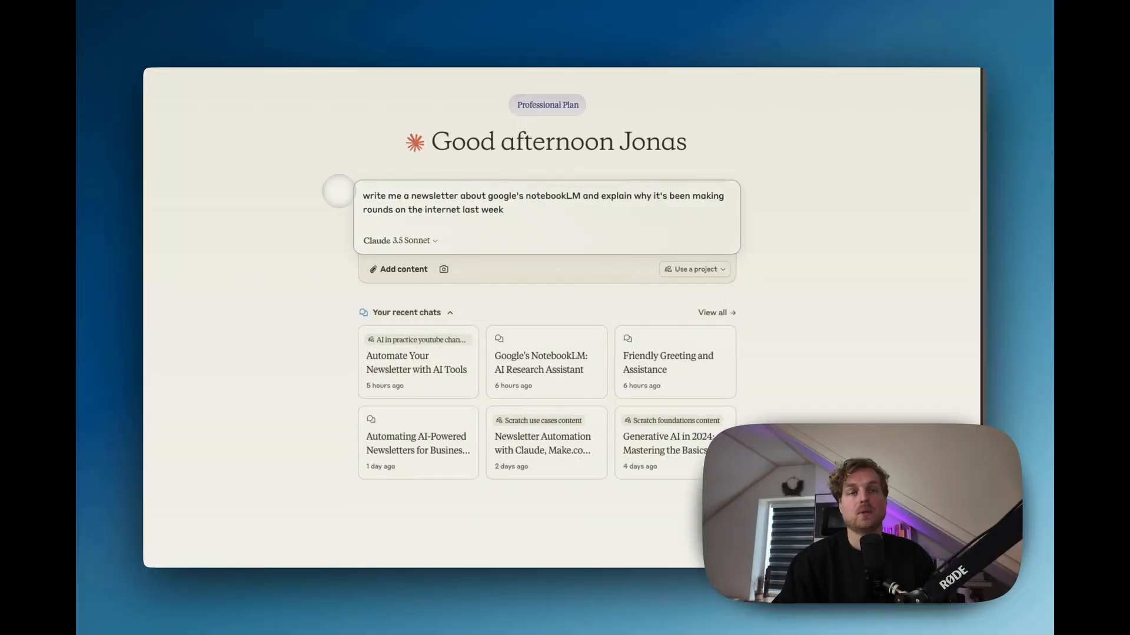
Step: Ask Claude for a newsletter about Google's NotebookLM explaining why it's been making rounds on the internet last week, and review its reply
key(Return)
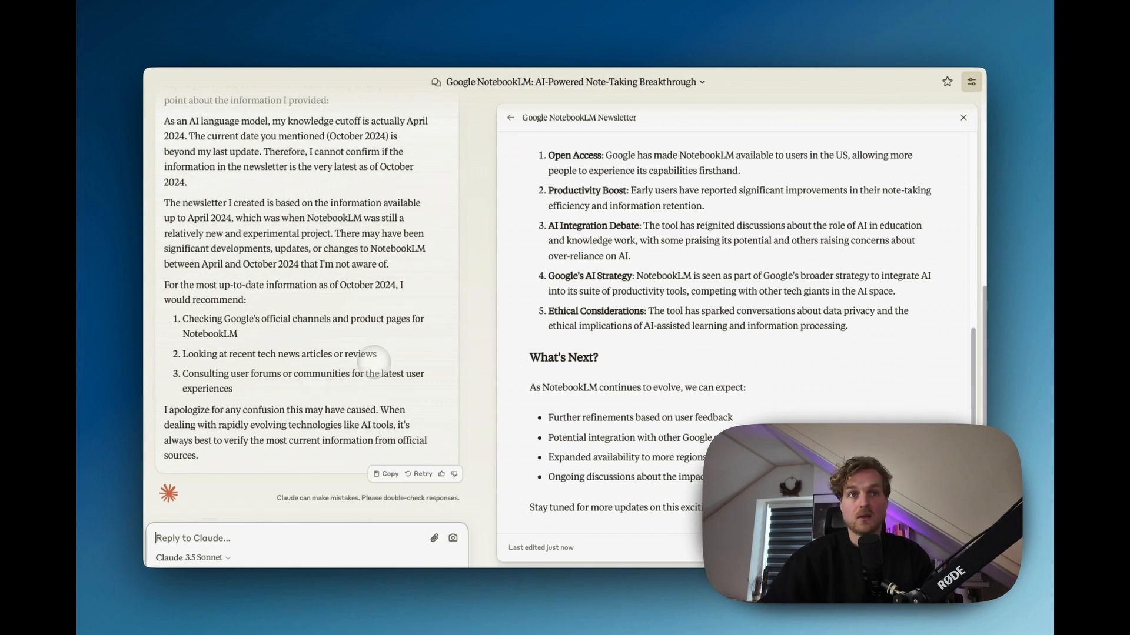
scroll(376, 360, up, 5)
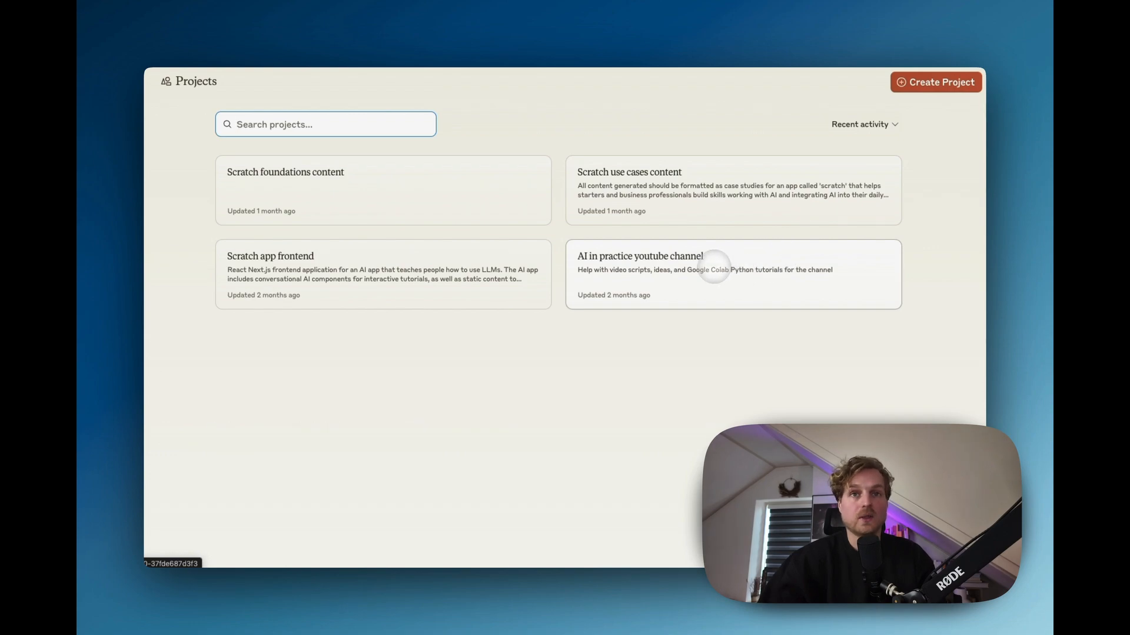
Step: Create a project named Scratch newsletter described as "We're writing a newsletter for business leaders to help them gain an edge in AI"
click(935, 82)
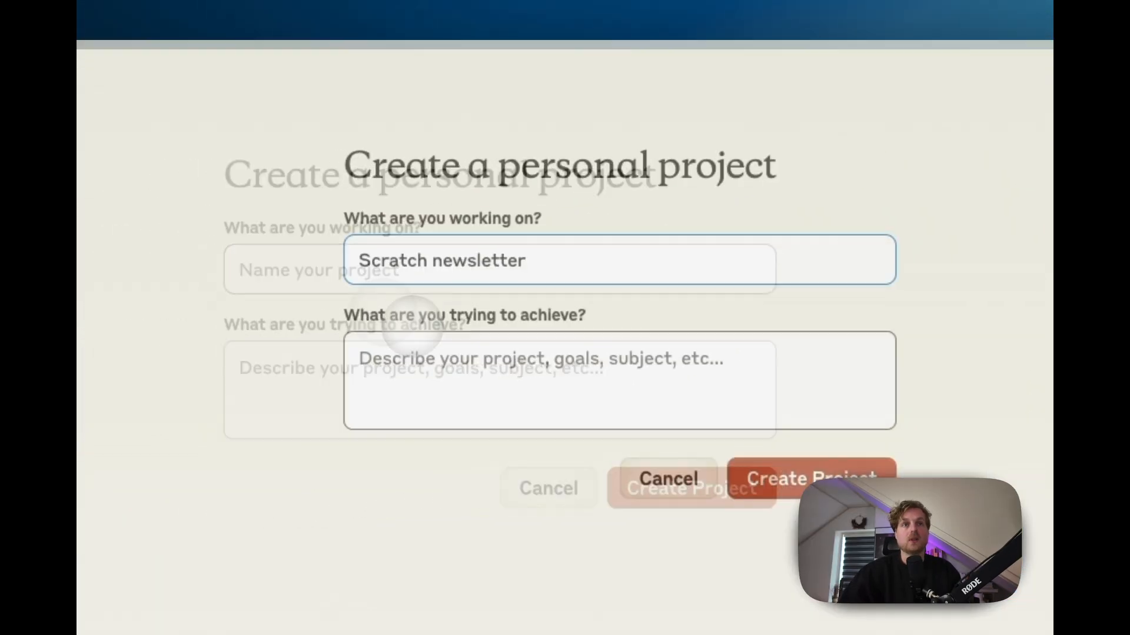
click(374, 363)
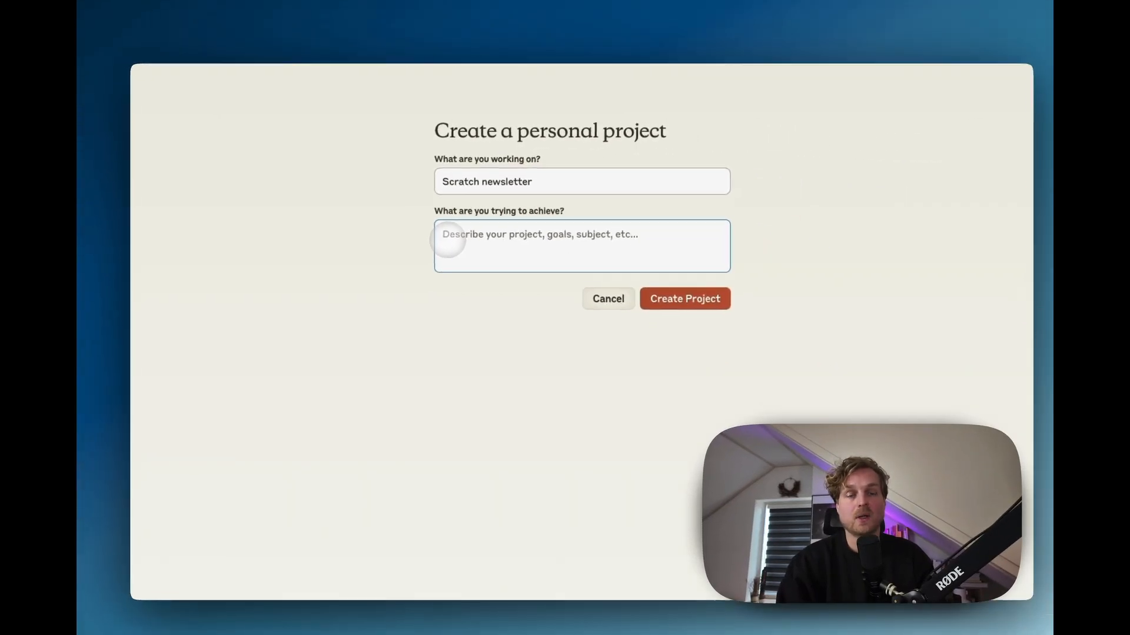
text(We're writing a newsletter for business leaders to help them gain an edge in AI)
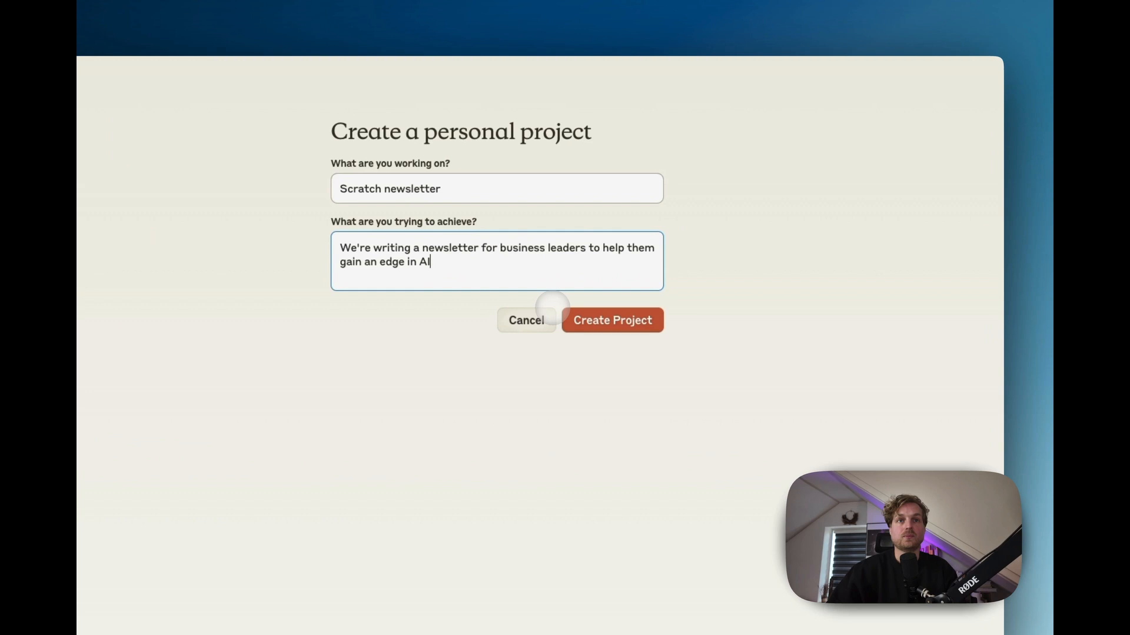
click(669, 290)
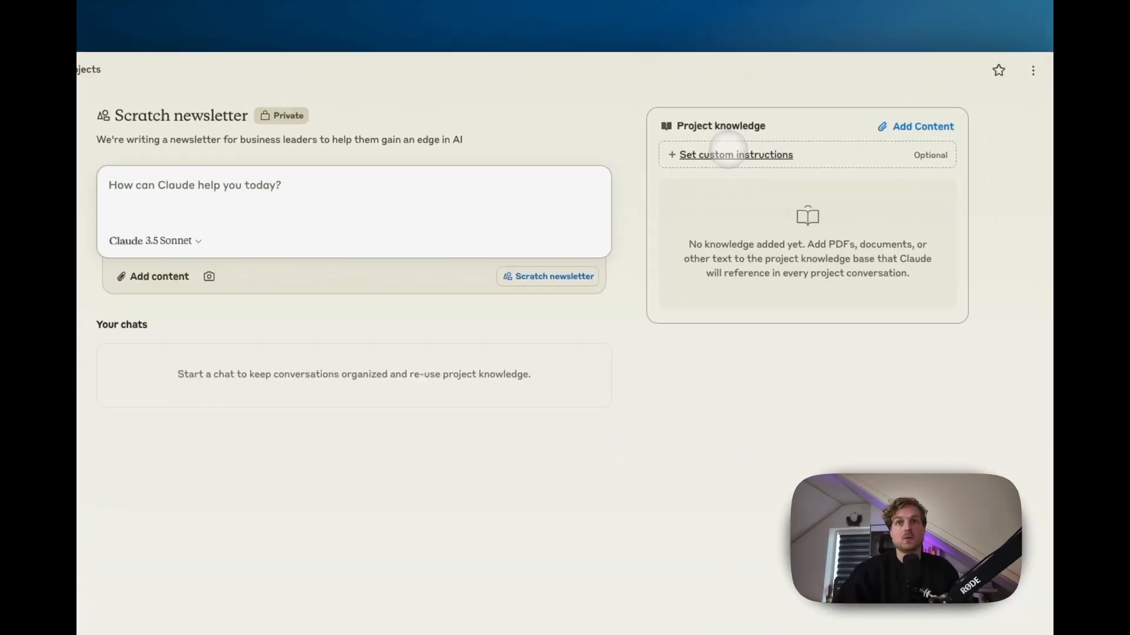
Step: Set the project's custom instructions to Address the newsletter readers as "Zorps", and request a newsletter story about Google's new NotebookLM tool
click(718, 149)
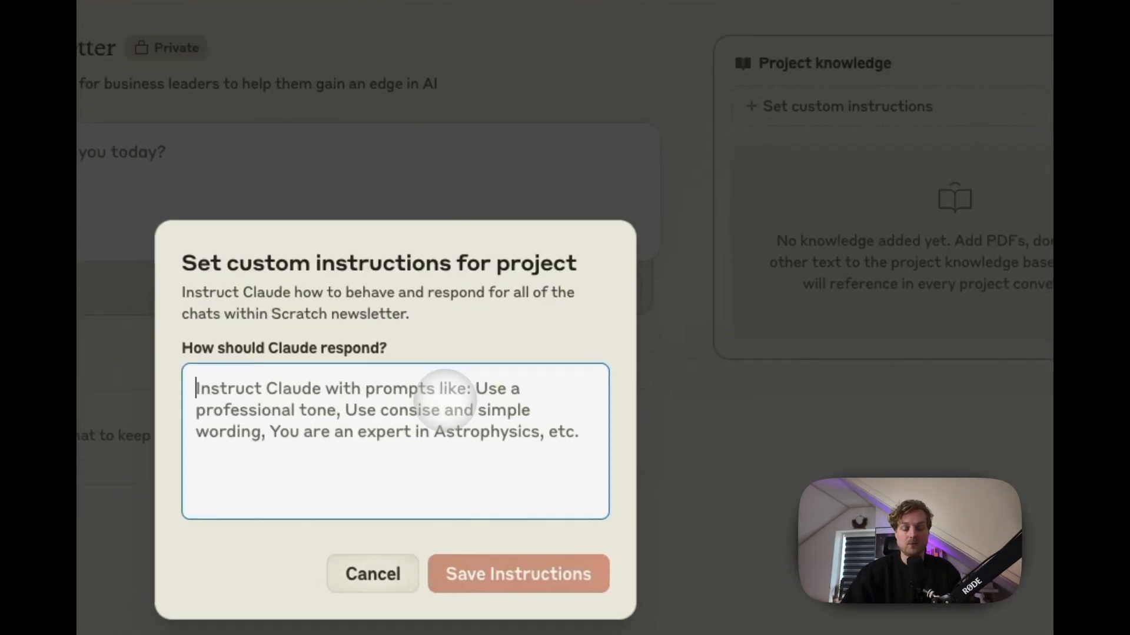
text(Ad)
text(dress )
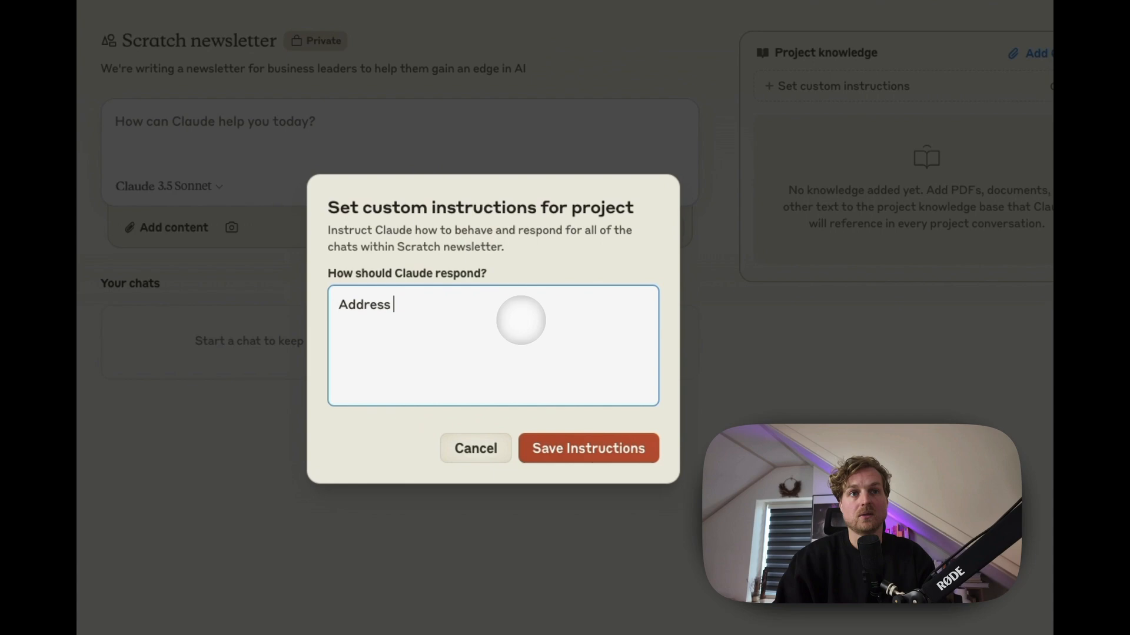
text(the newslette)
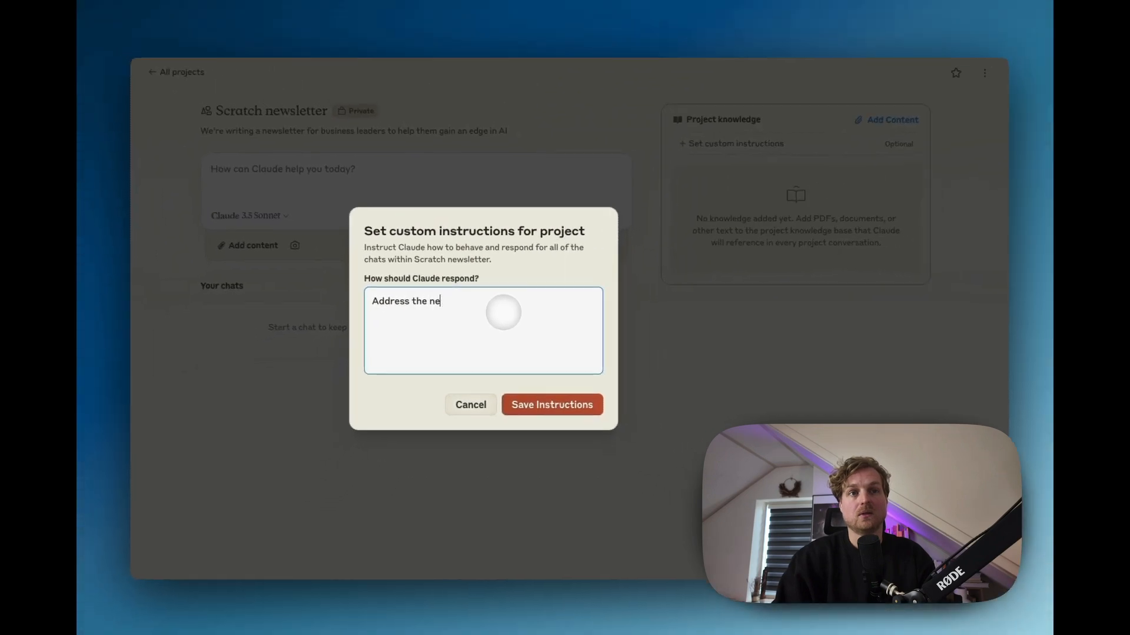
text(r readers as ")
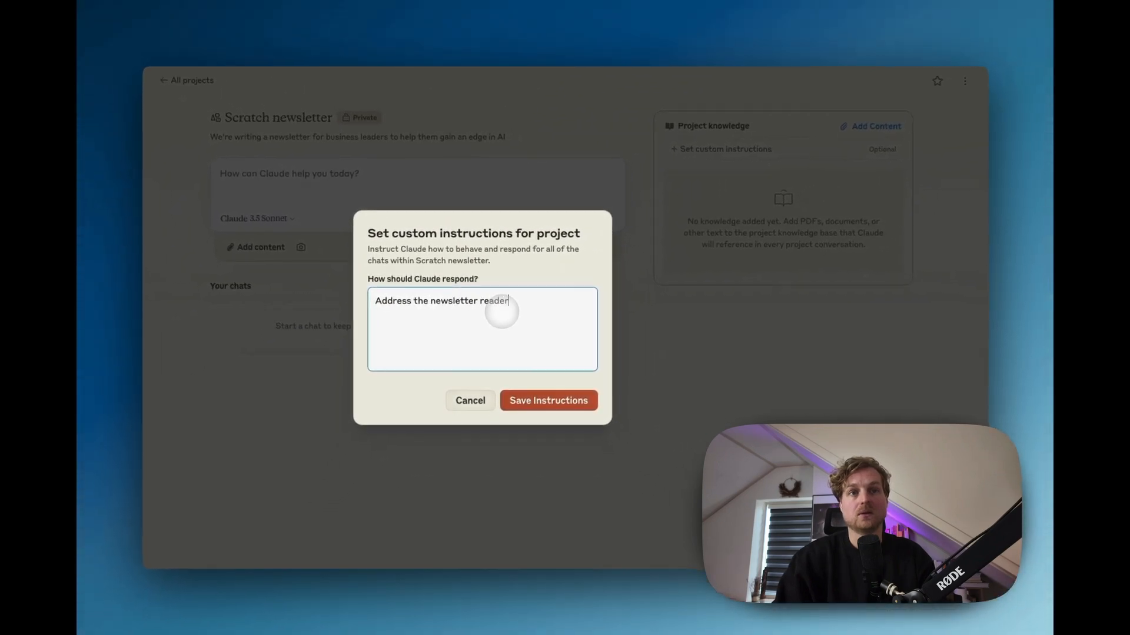
text(Zorp)
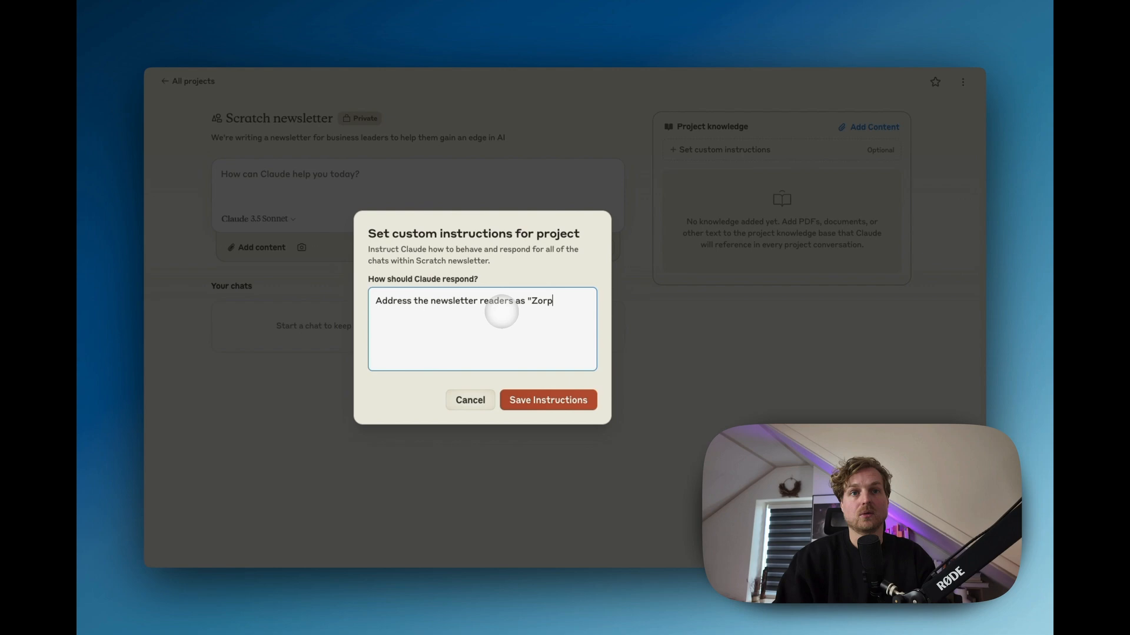
text(s")
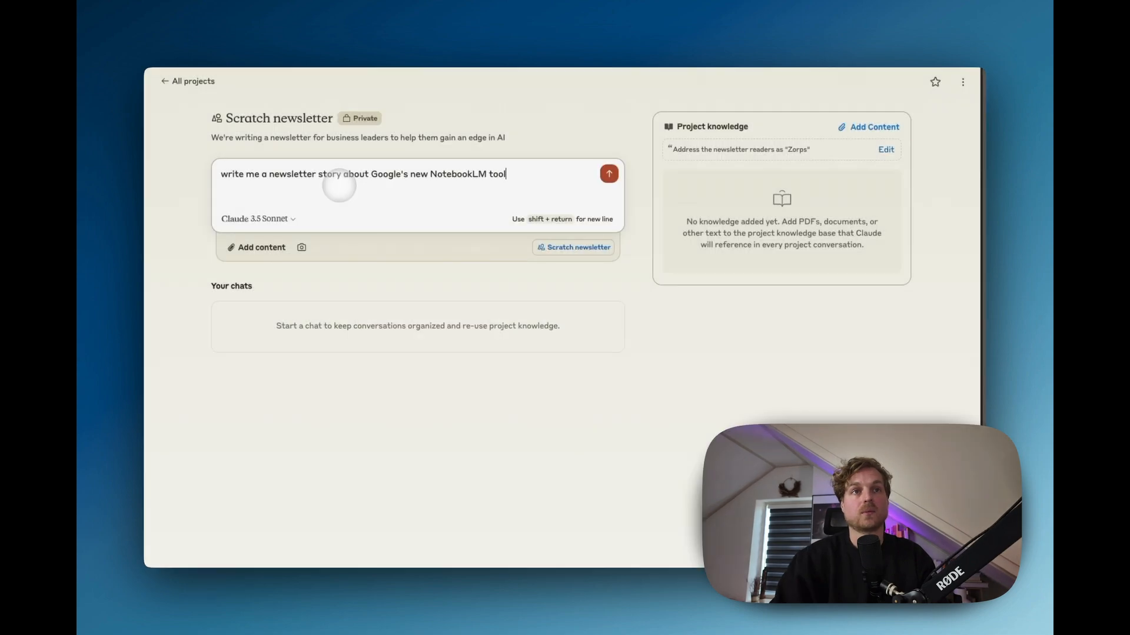
key(Return)
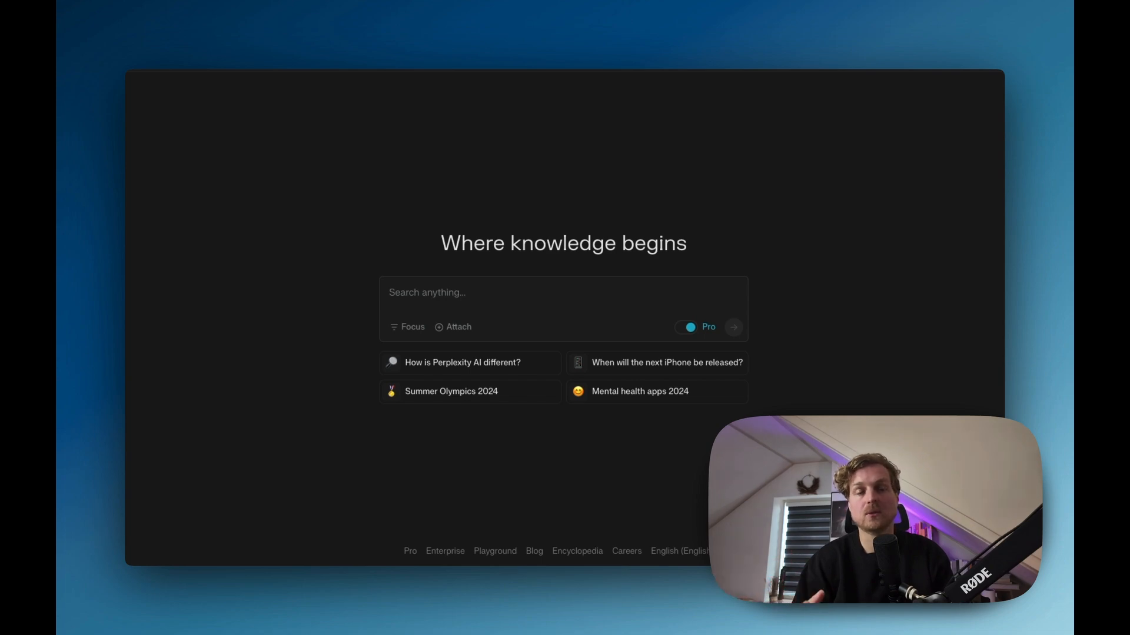
Step: Ask Perplexity for a newsletter story about the new features in Google's NotebookLM and why they're generating such a buzz on the internet
click(518, 297)
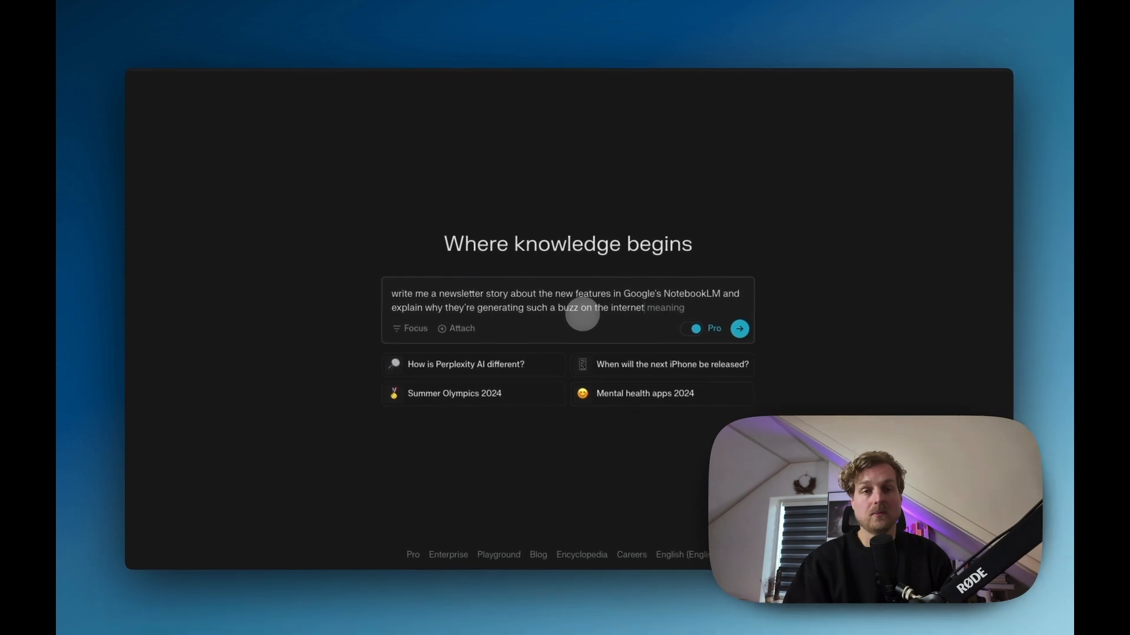
key(Return)
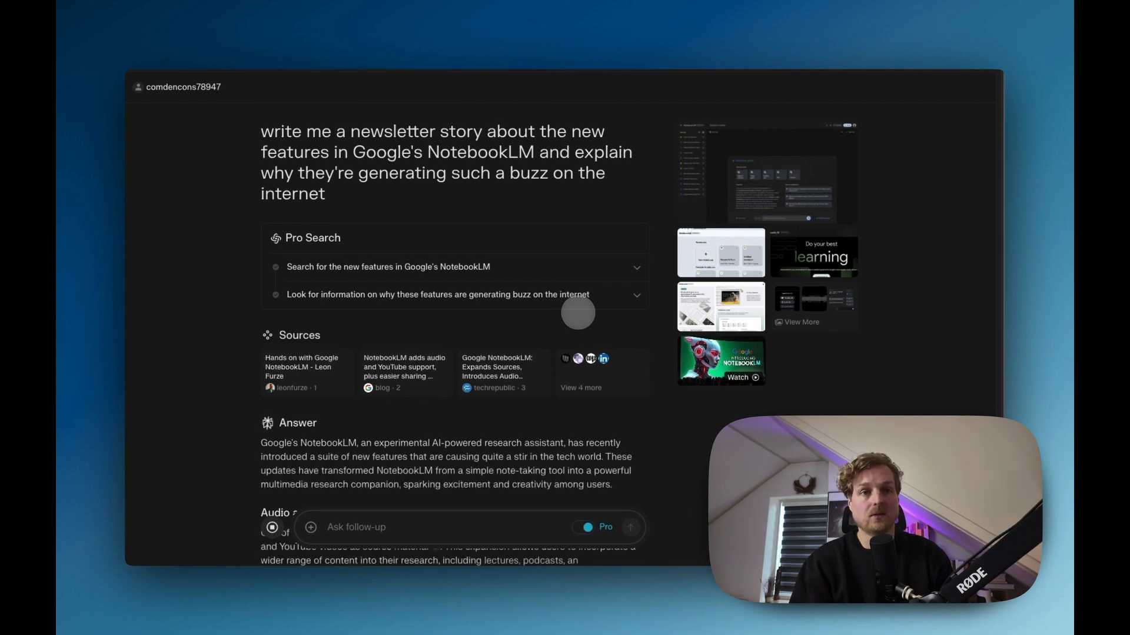
scroll(497, 420, down, 5)
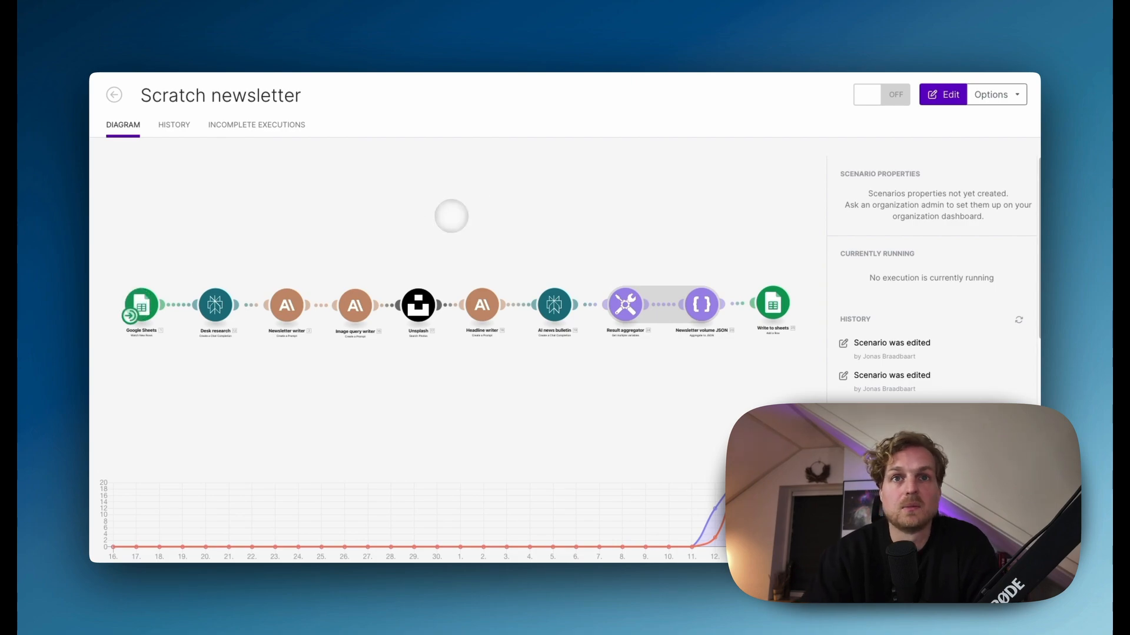
Step: Leave the existing Scratch newsletter scenario in Make and create a new scenario with the Google Sheets Watch New Rows module as trigger
click(120, 100)
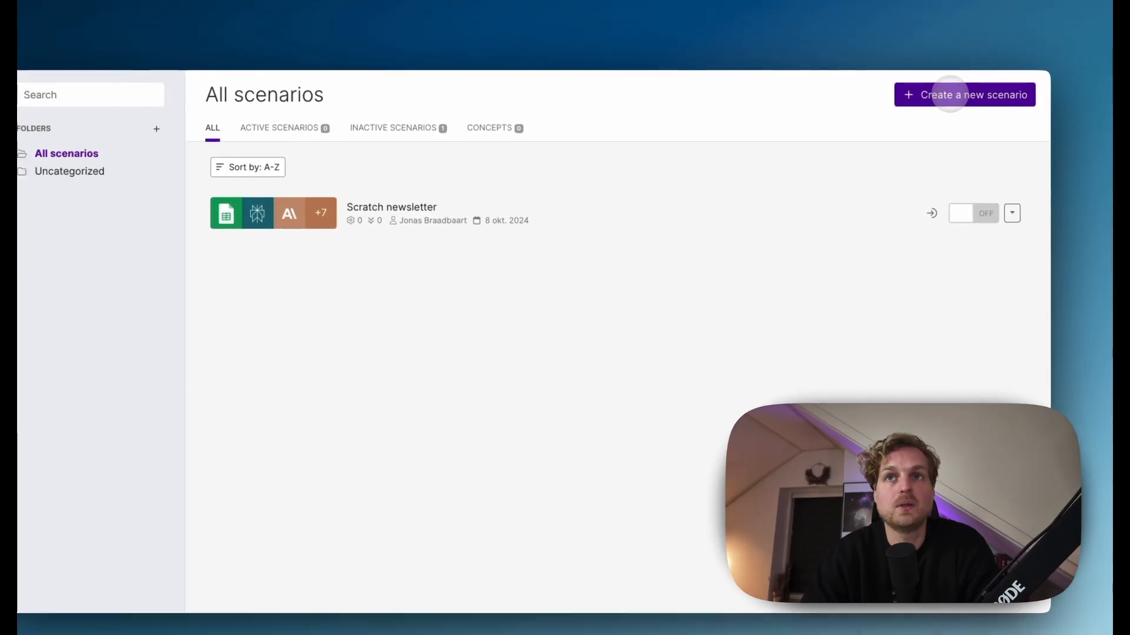
click(950, 94)
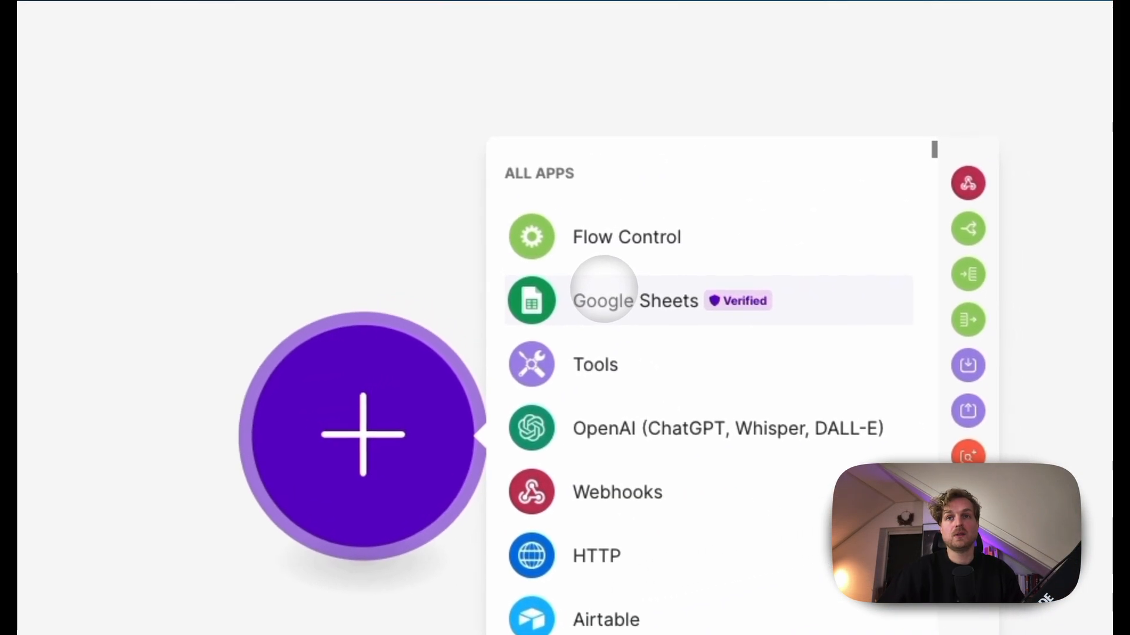
click(619, 289)
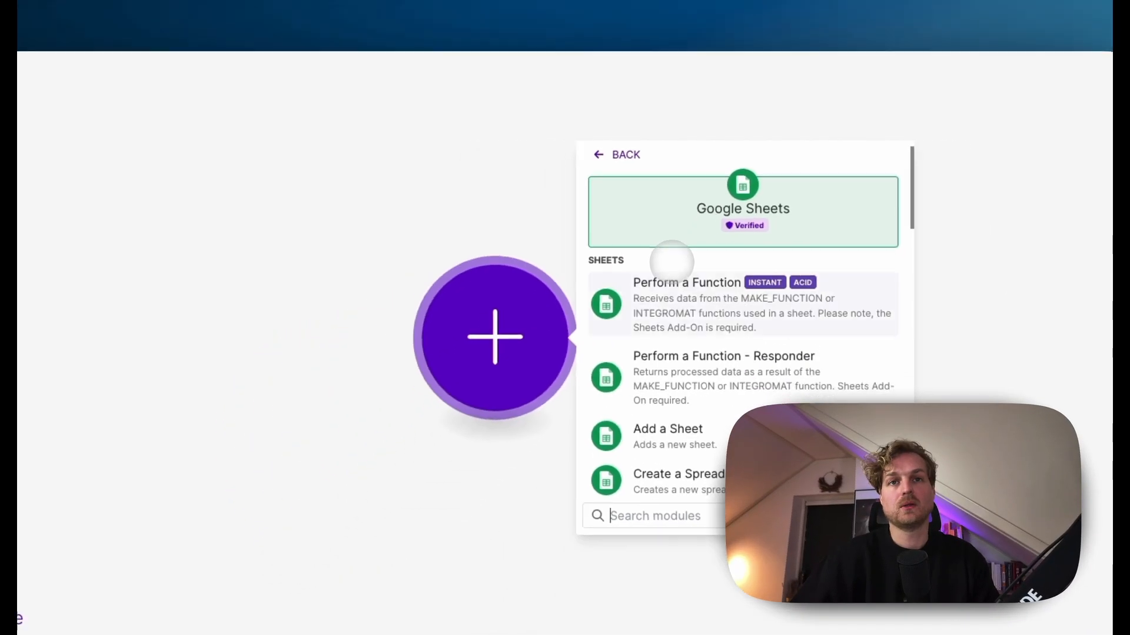
scroll(719, 362, down, 3)
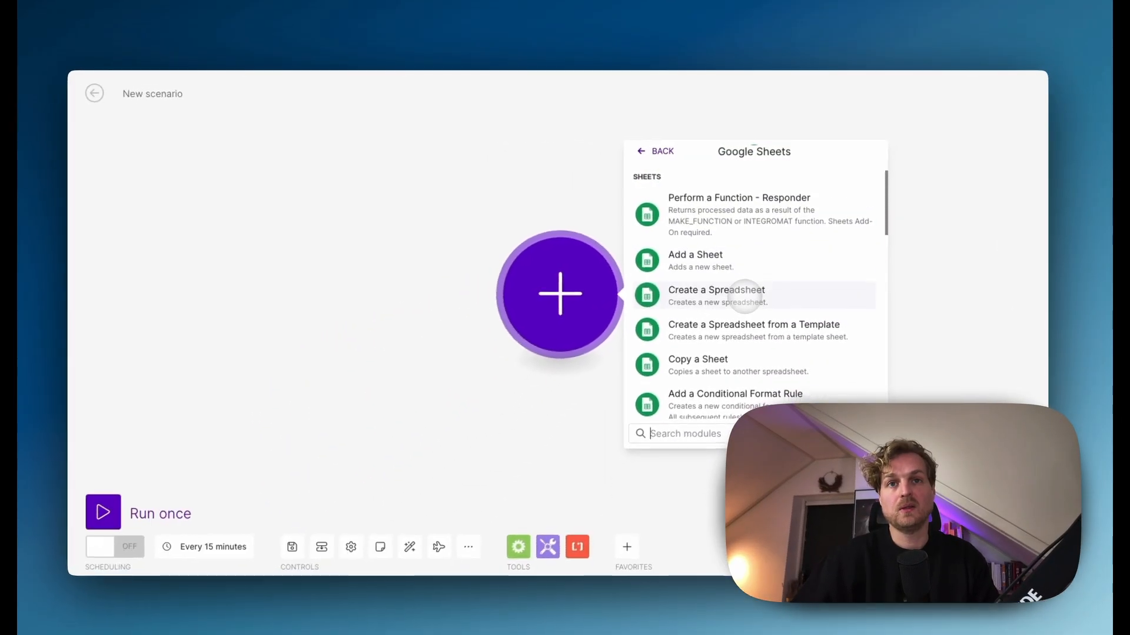
scroll(744, 294, down, 10)
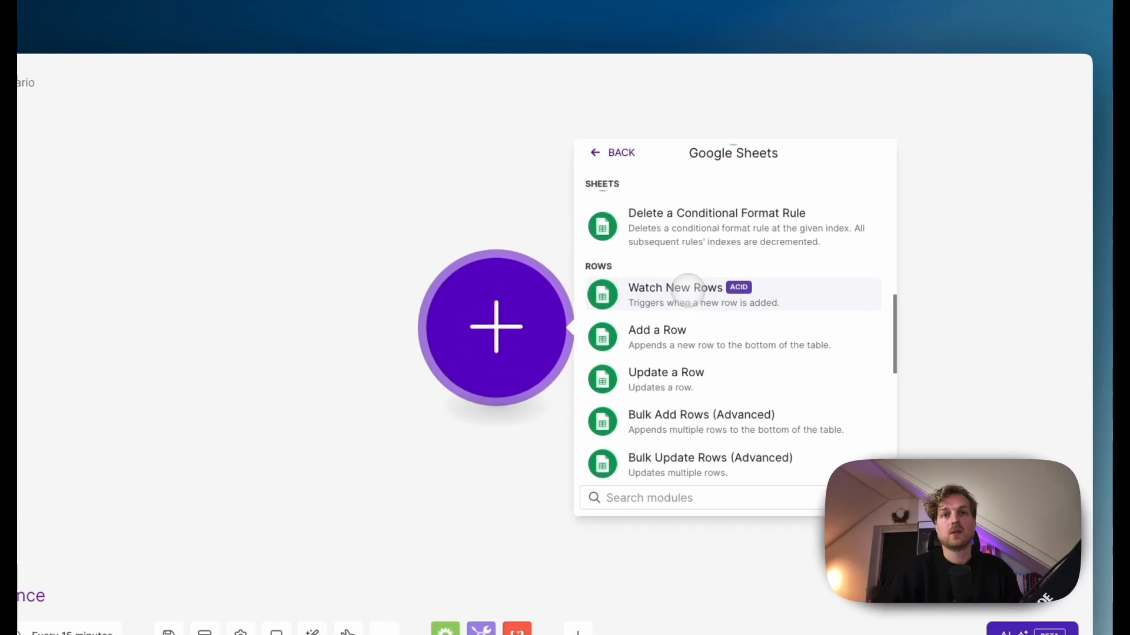
click(719, 259)
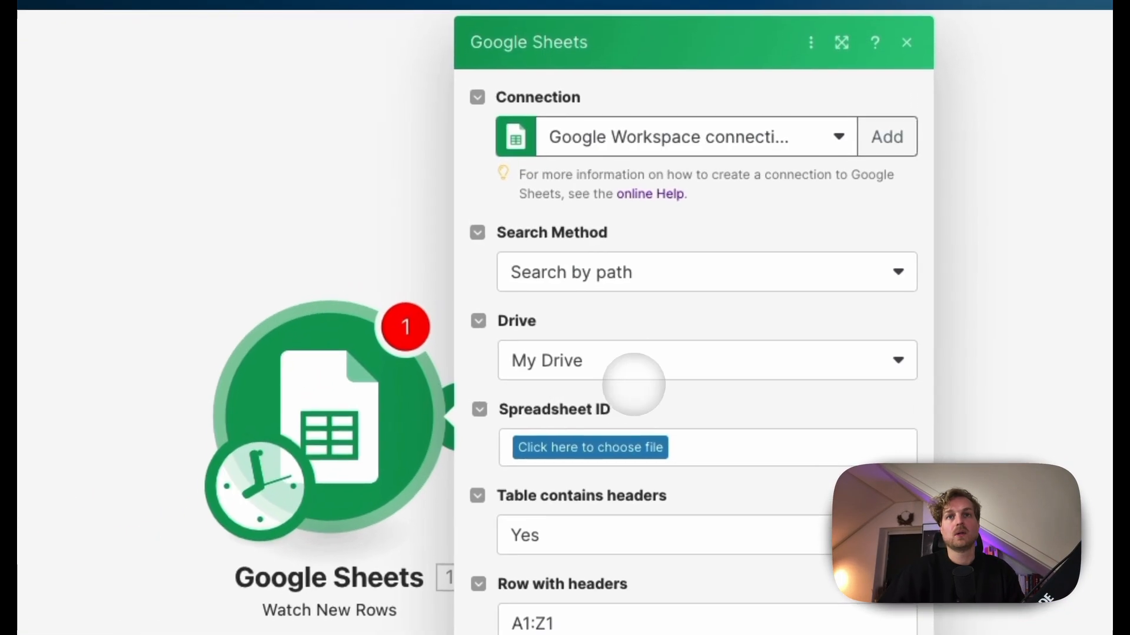
Step: Point the trigger, searching by path, to the feed sheet of the AI in practice newsletter automation spreadsheet
click(669, 273)
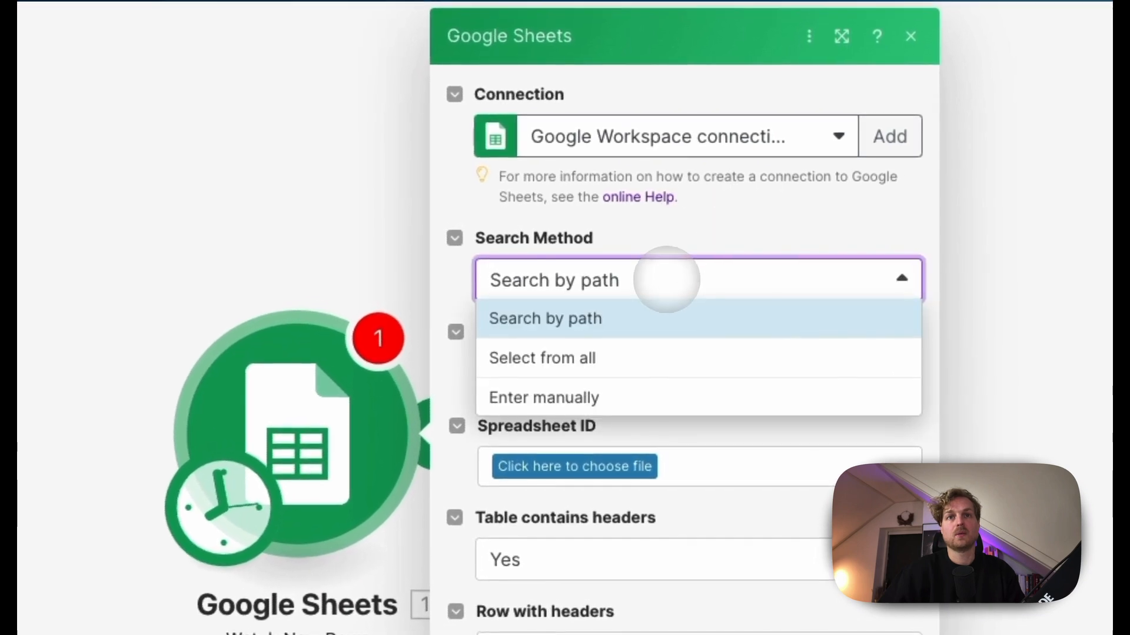
click(641, 318)
click(615, 466)
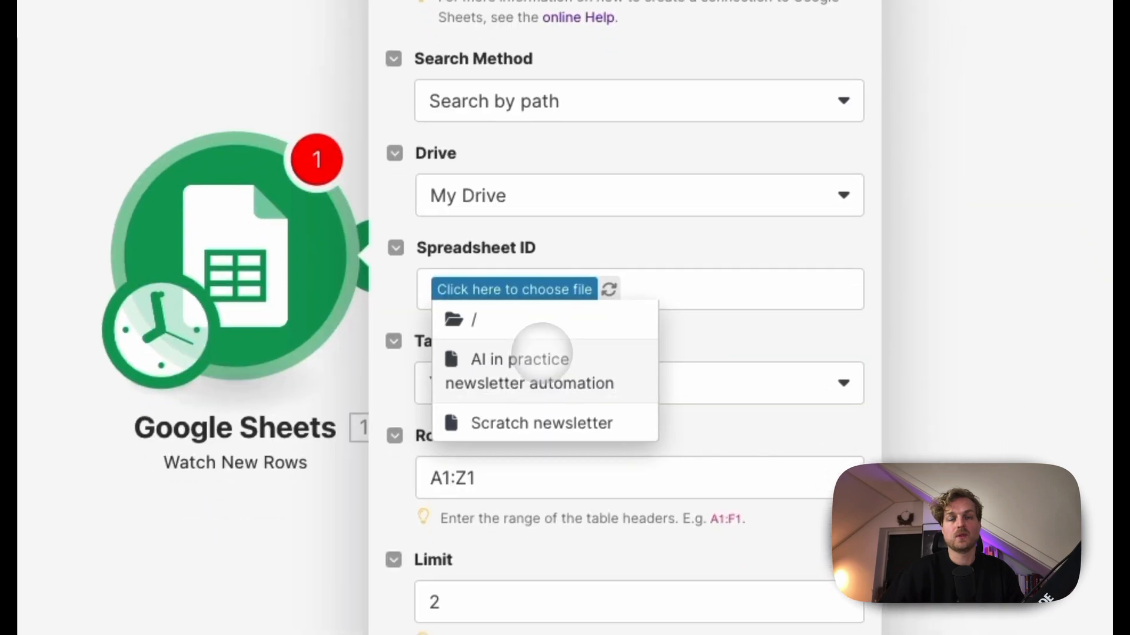
click(594, 541)
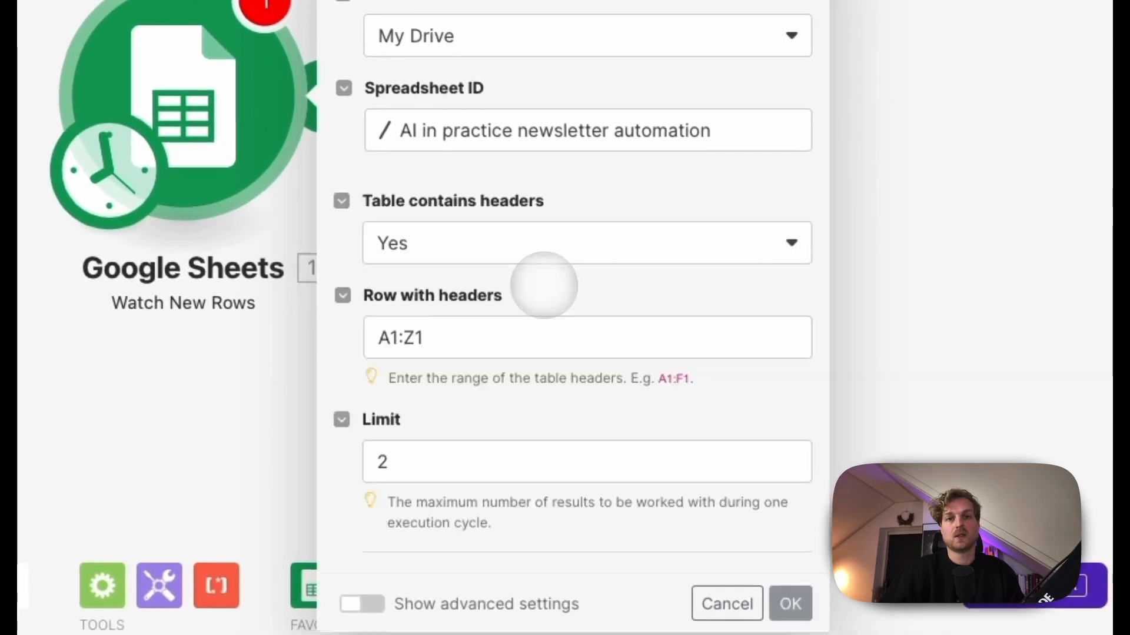
click(508, 236)
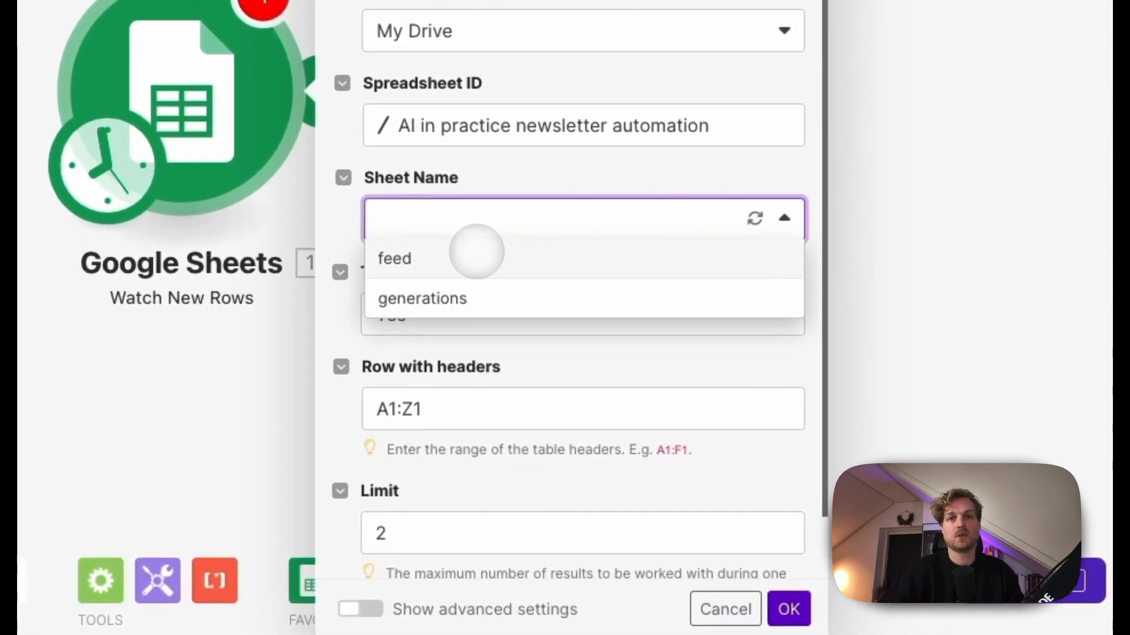
click(474, 254)
Step: Set the trigger's limit to 1 and manually choose row 2, NotebookLM introduction new features, as the starting point
scroll(600, 305, down, 1)
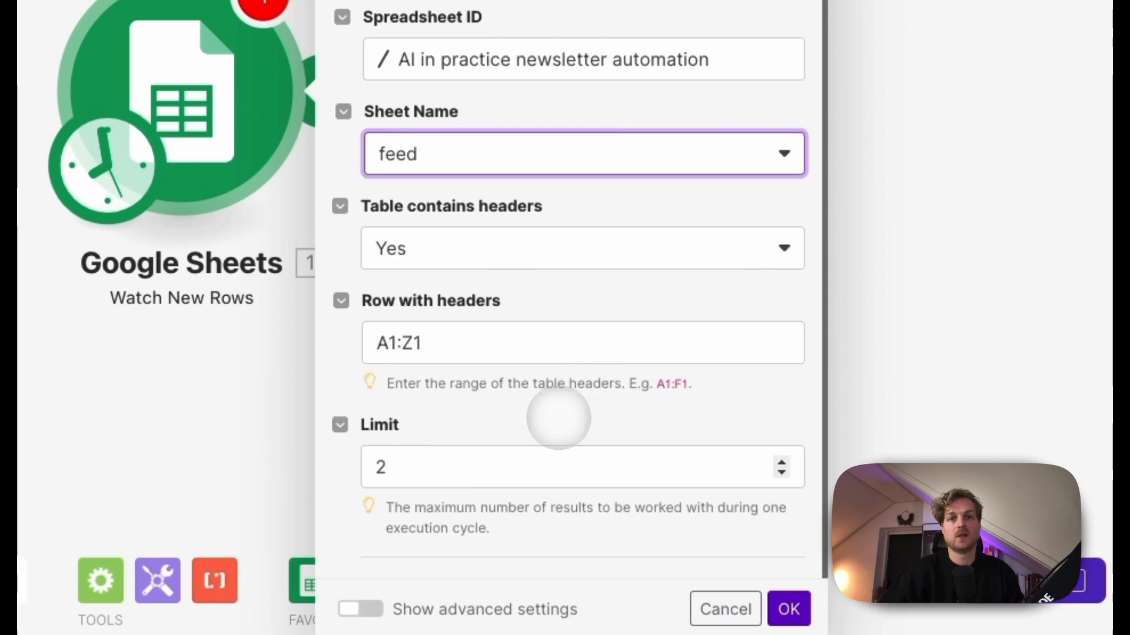
click(497, 459)
key(BackSpace)
text(1)
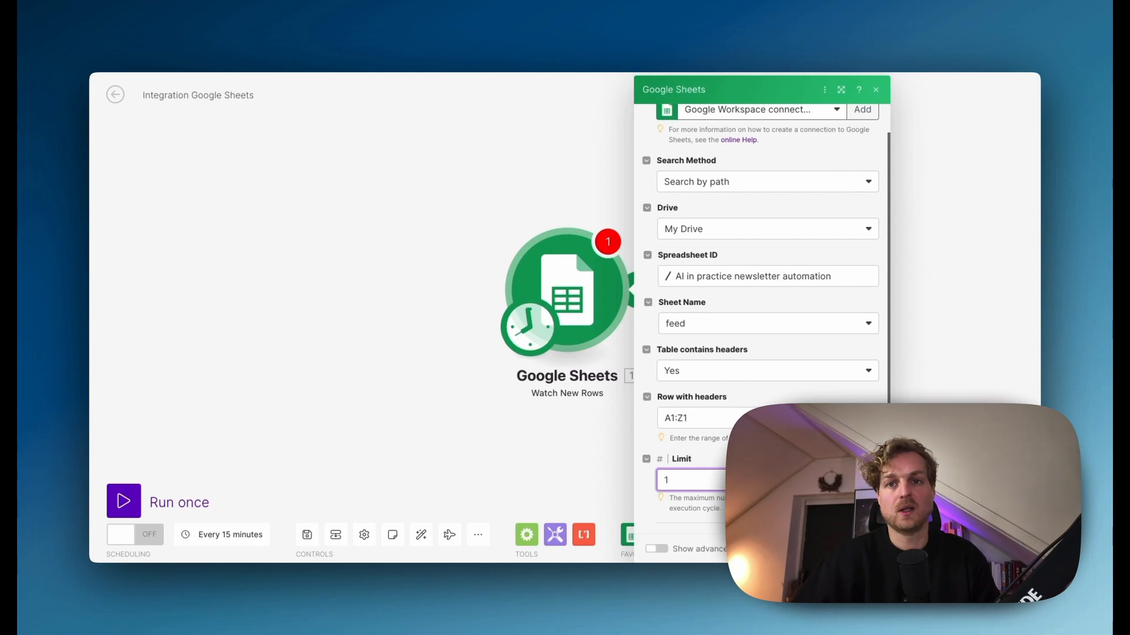
click(864, 541)
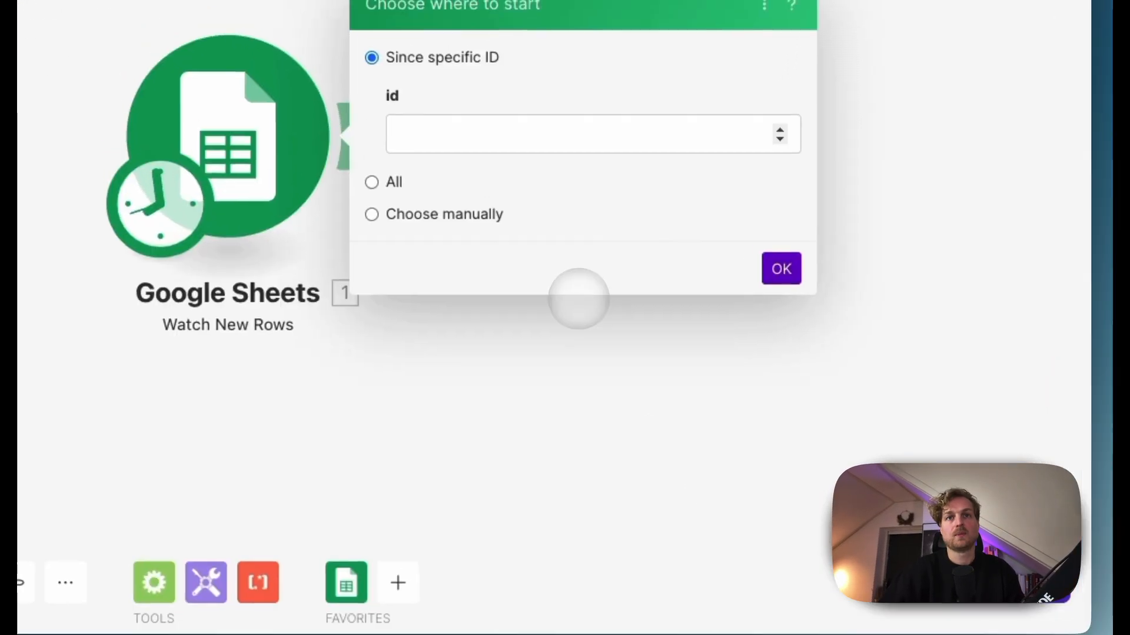
click(423, 214)
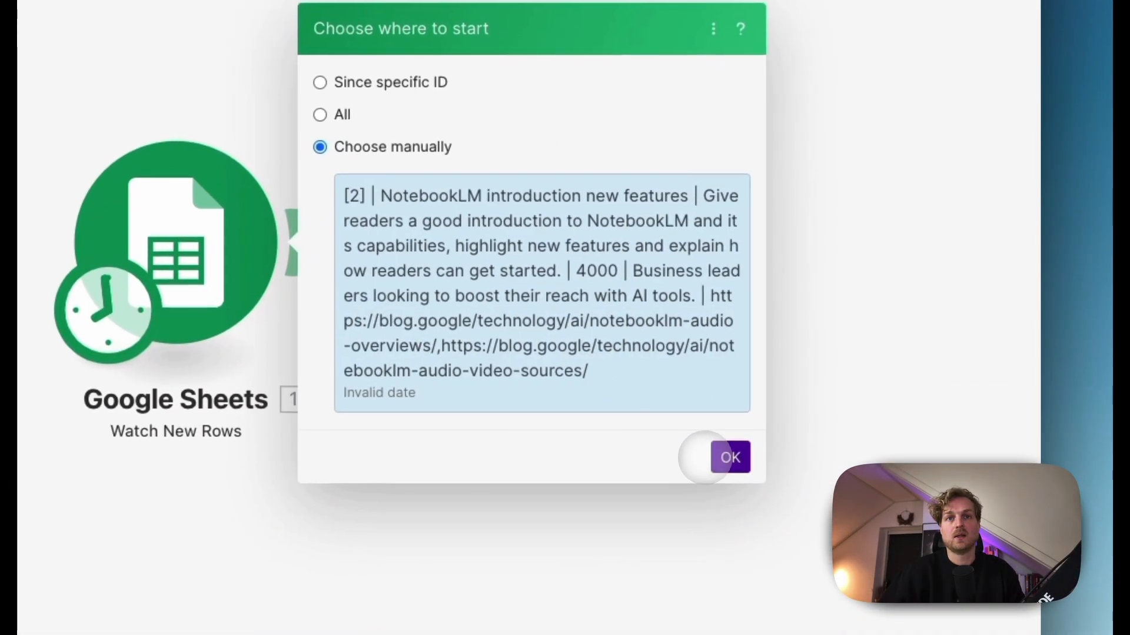
click(865, 416)
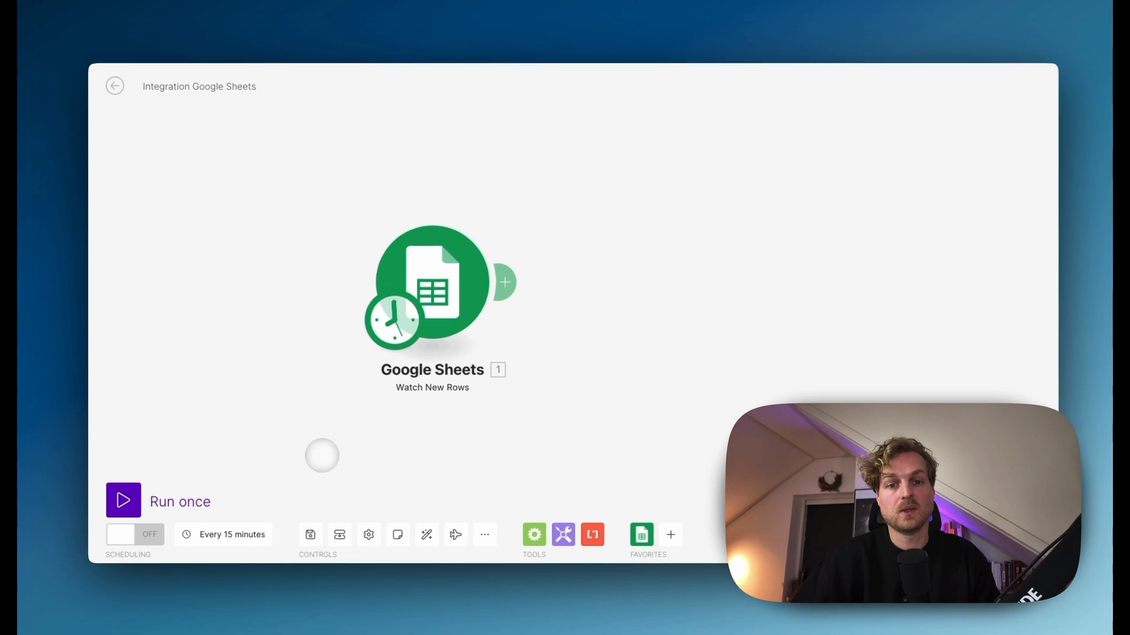
Step: Change the scenario's schedule to run on demand
click(222, 534)
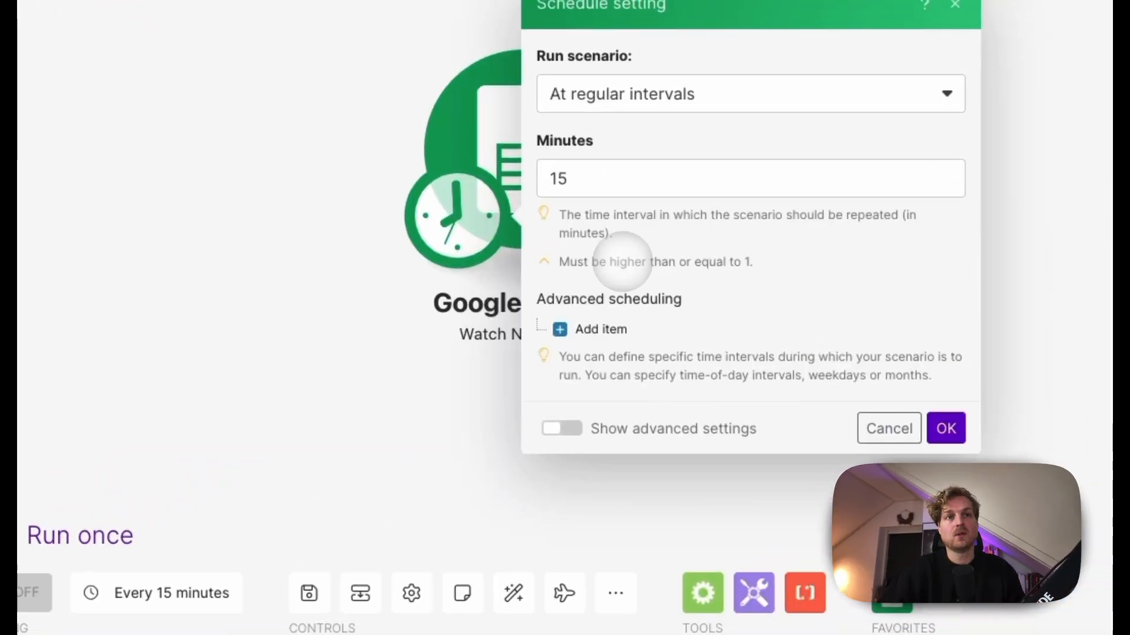
click(736, 100)
click(588, 393)
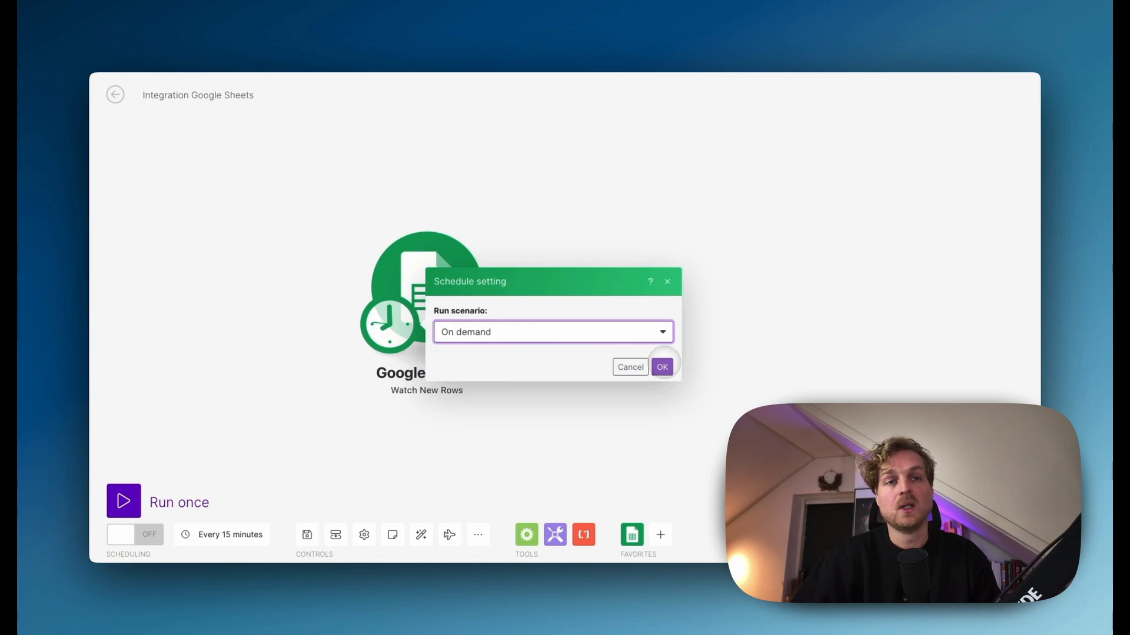
click(661, 367)
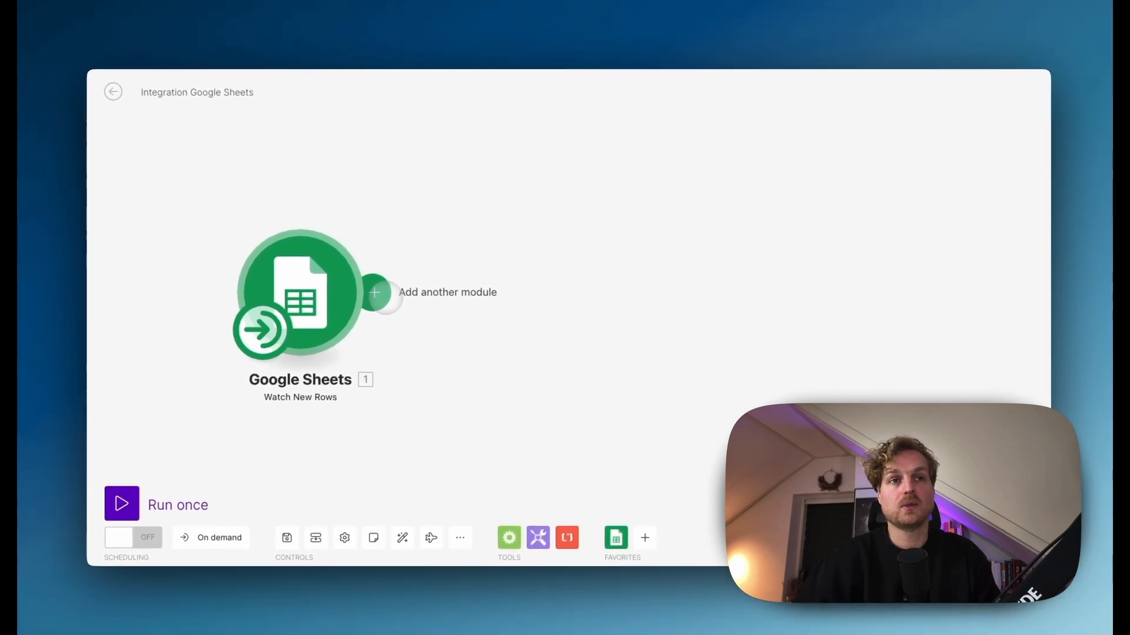
Step: Add a Perplexity AI Create a Chat Completion module after the Google Sheets trigger and set its max tokens to 3000
click(381, 293)
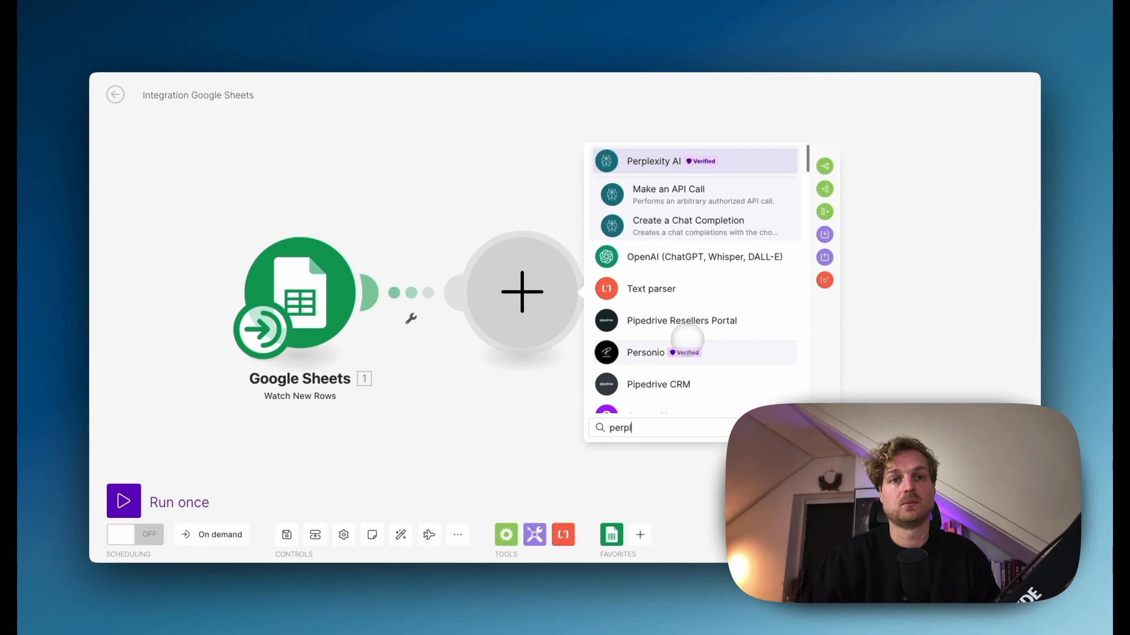
click(715, 168)
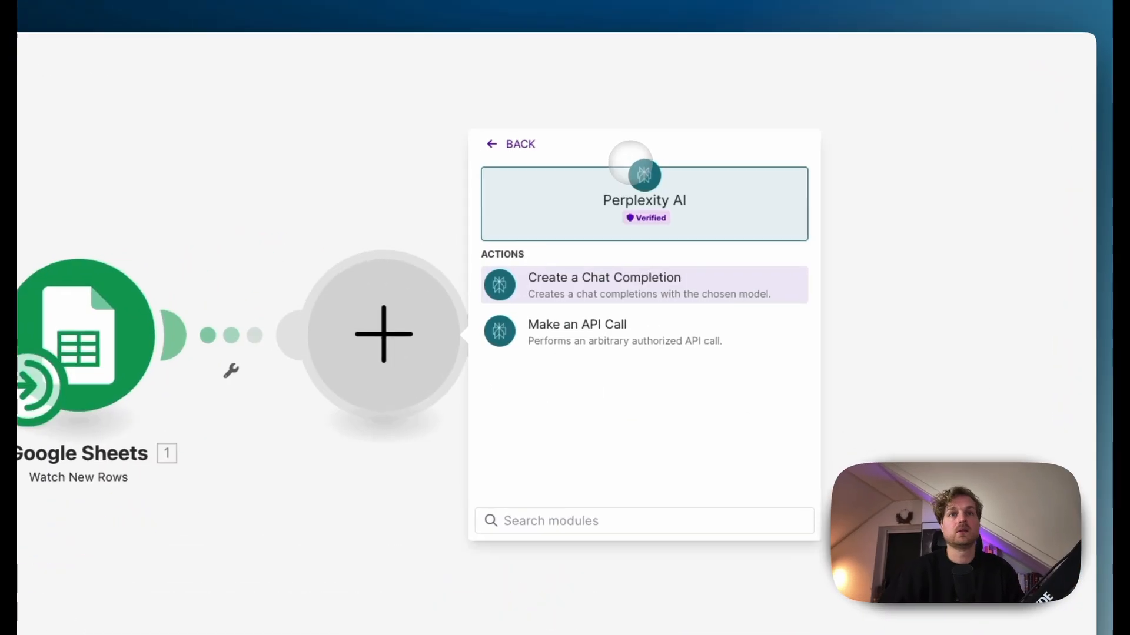
click(712, 249)
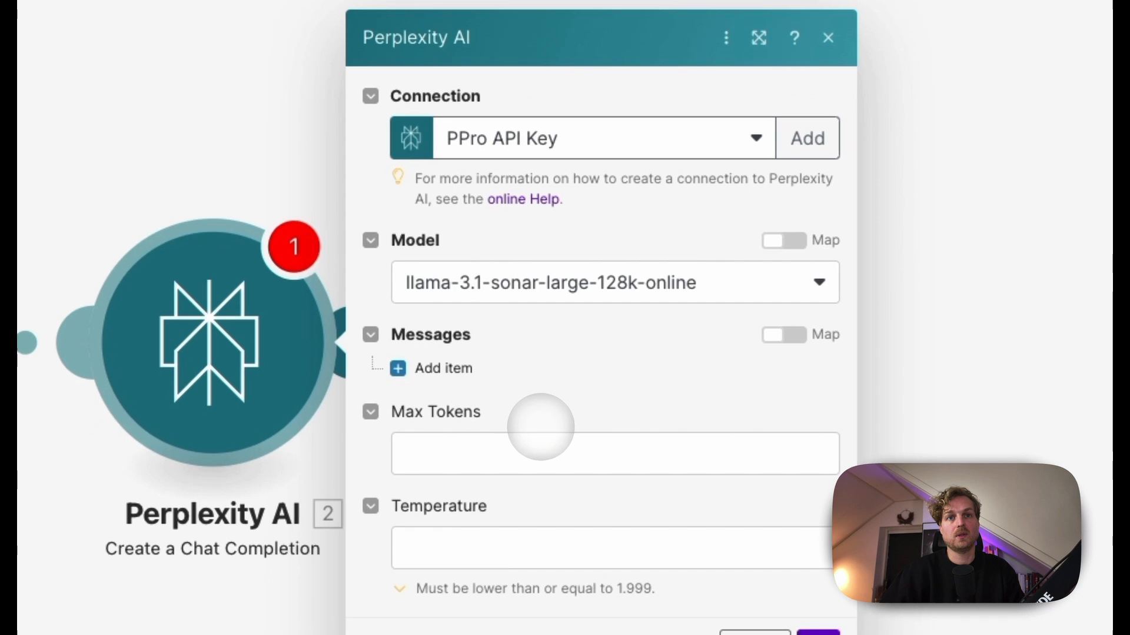
click(478, 389)
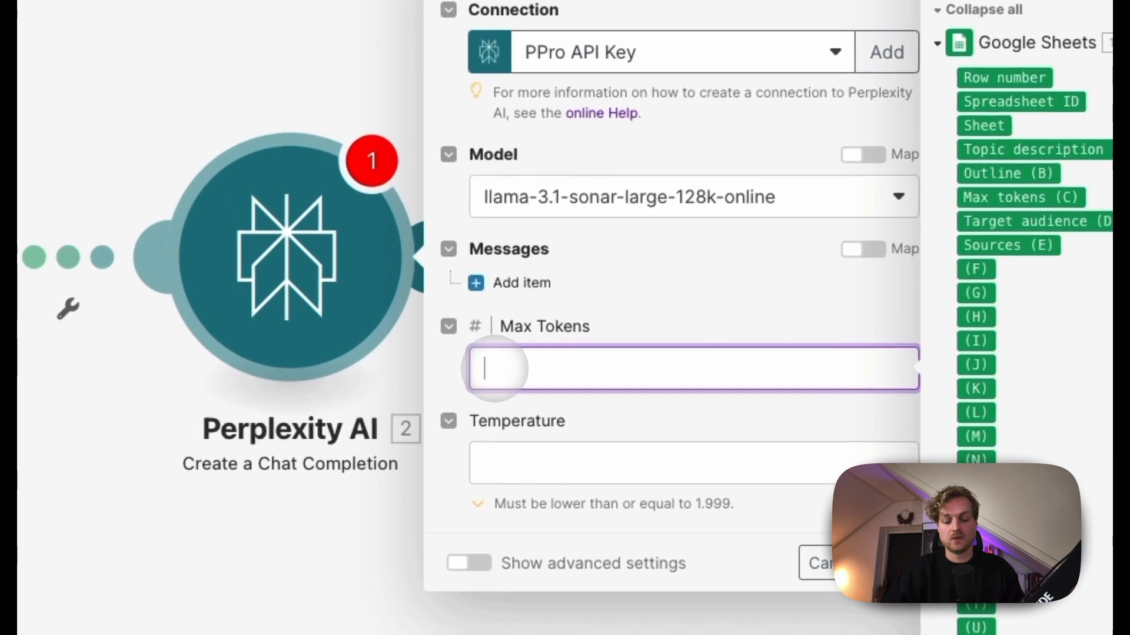
text(3000)
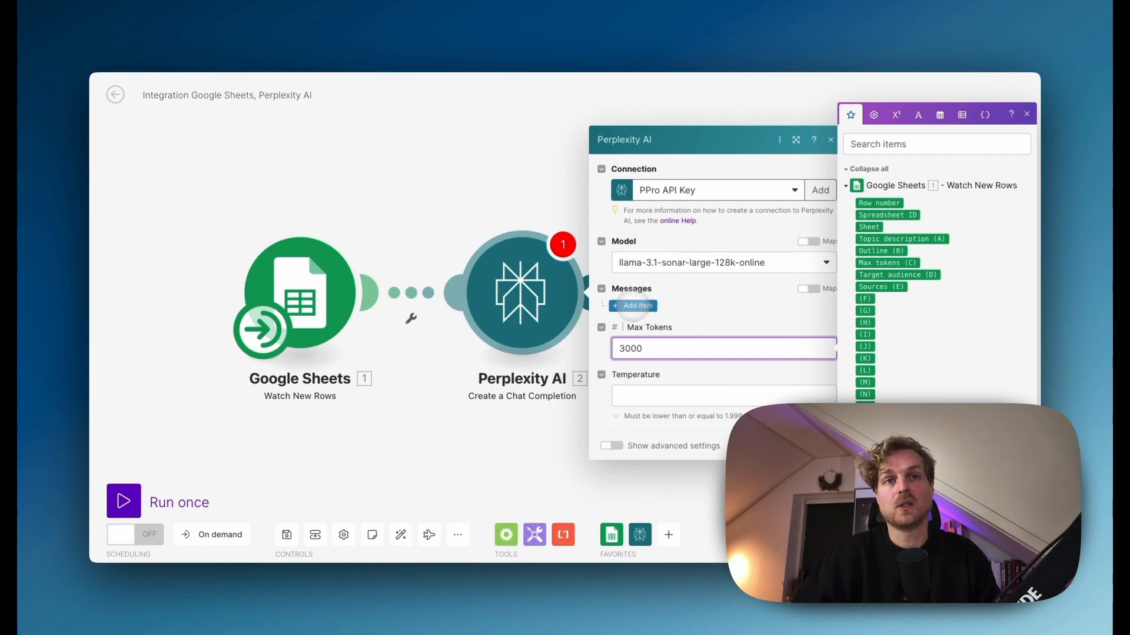
Step: Add a message item to the Perplexity module and set its role to User
click(632, 306)
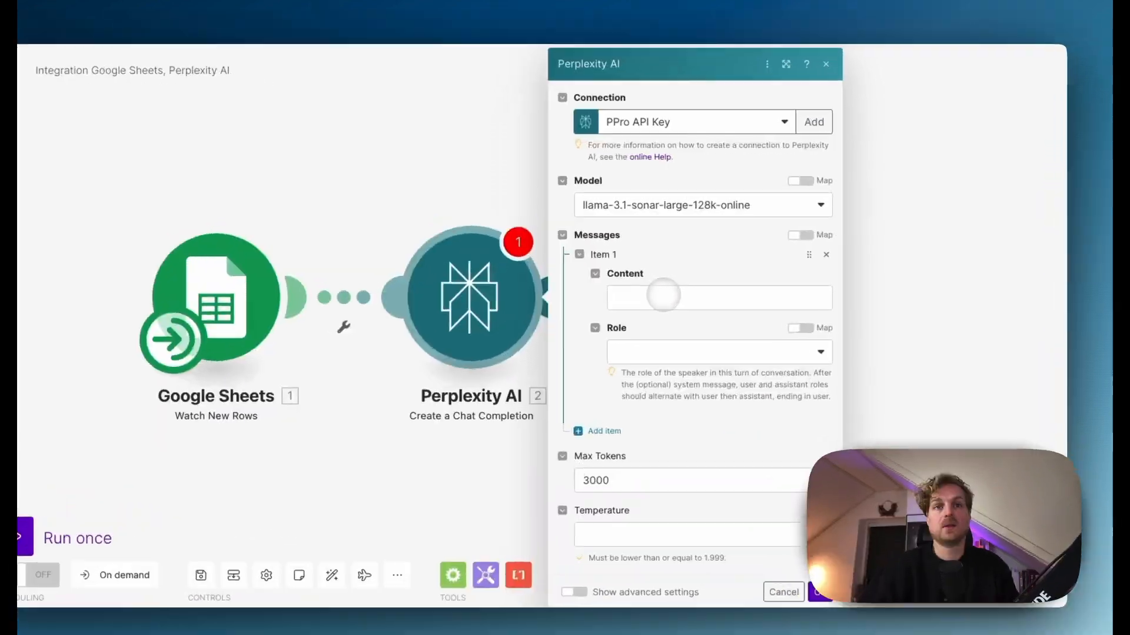
click(689, 293)
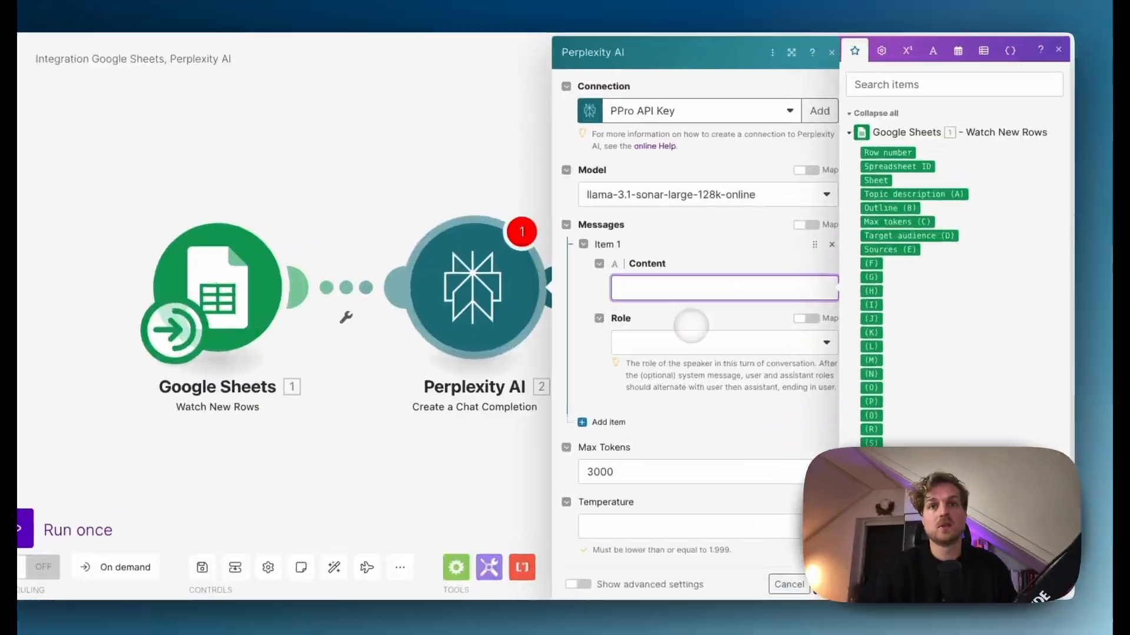
click(686, 342)
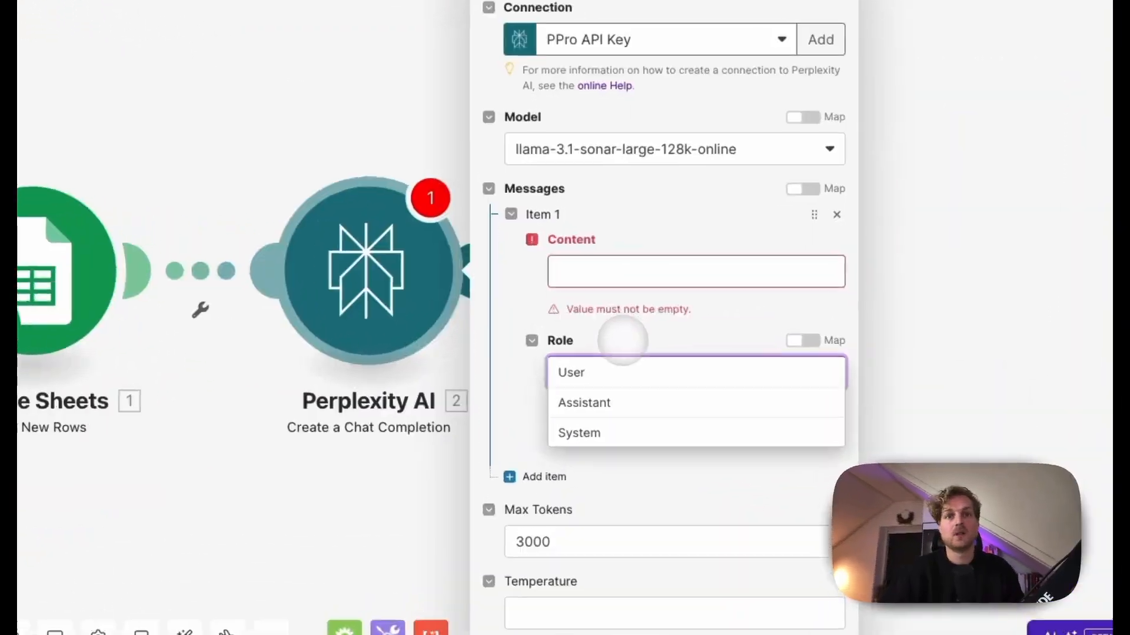
click(588, 259)
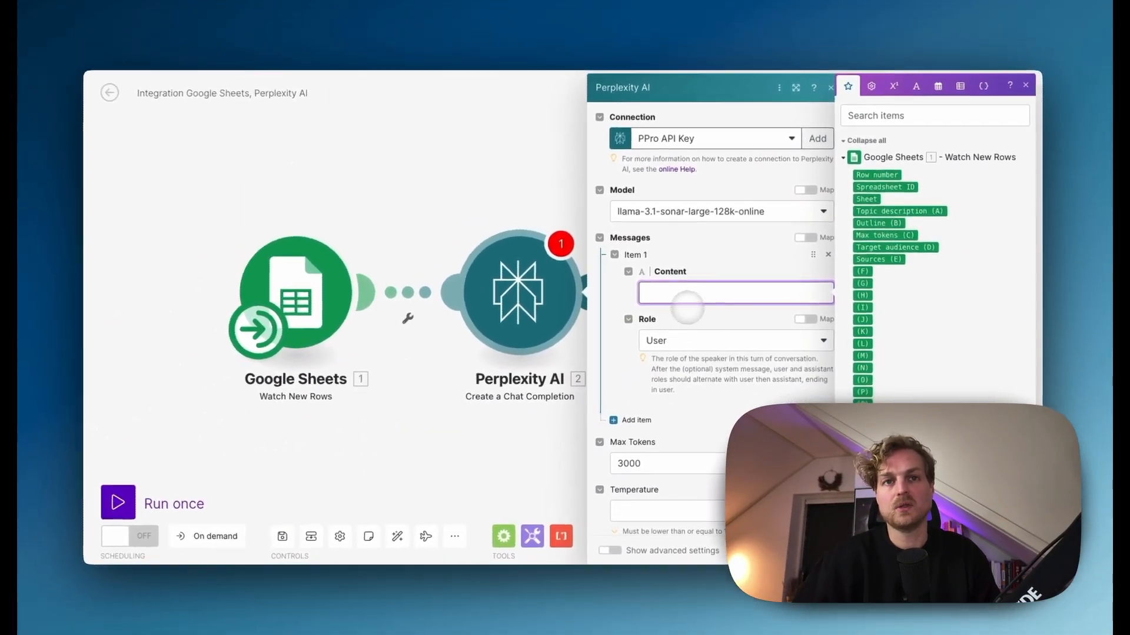
click(694, 335)
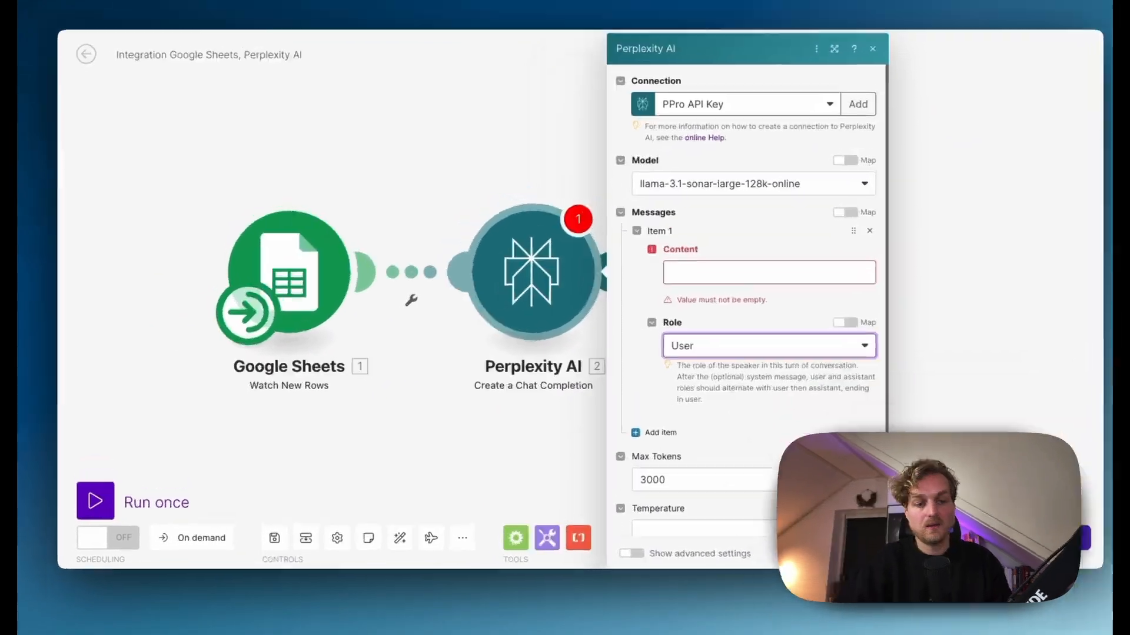
Step: Fill the message content with the desk researcher prompt, including the mapped Topic description, Target audience and Sources columns, and save the Perplexity module
click(625, 632)
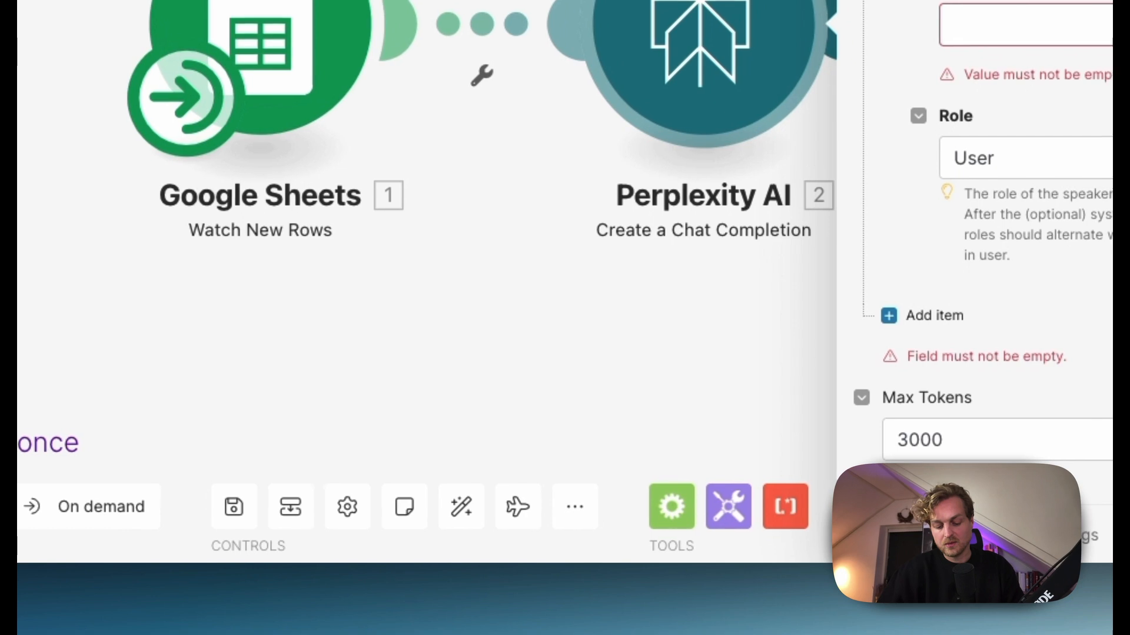
click(1053, 21)
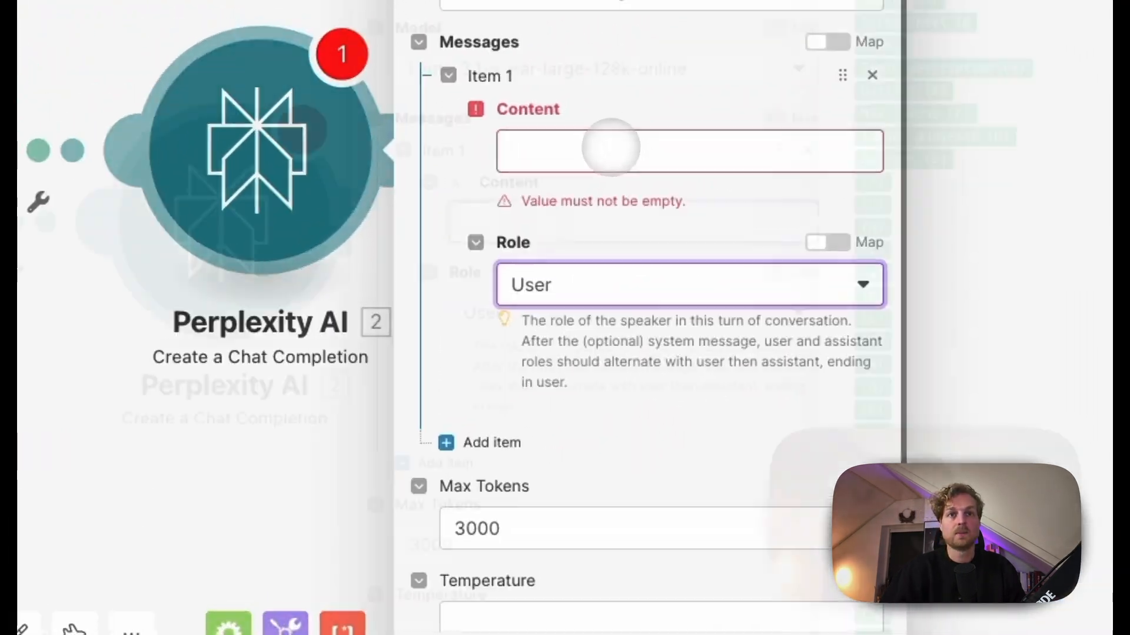
click(611, 147)
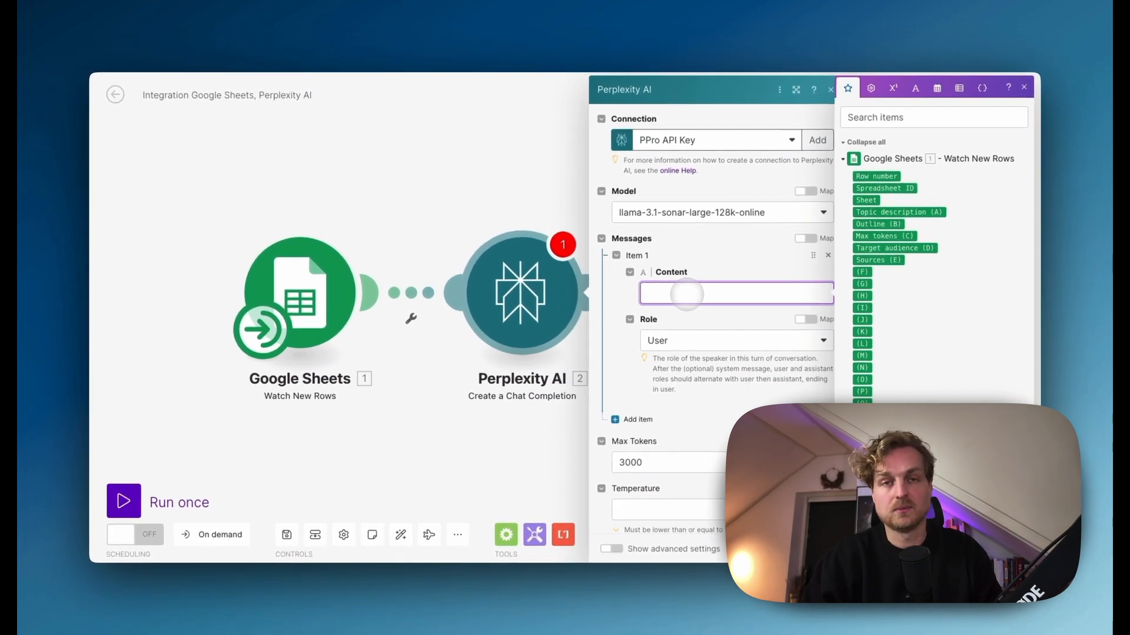
drag(648, 292, 715, 333)
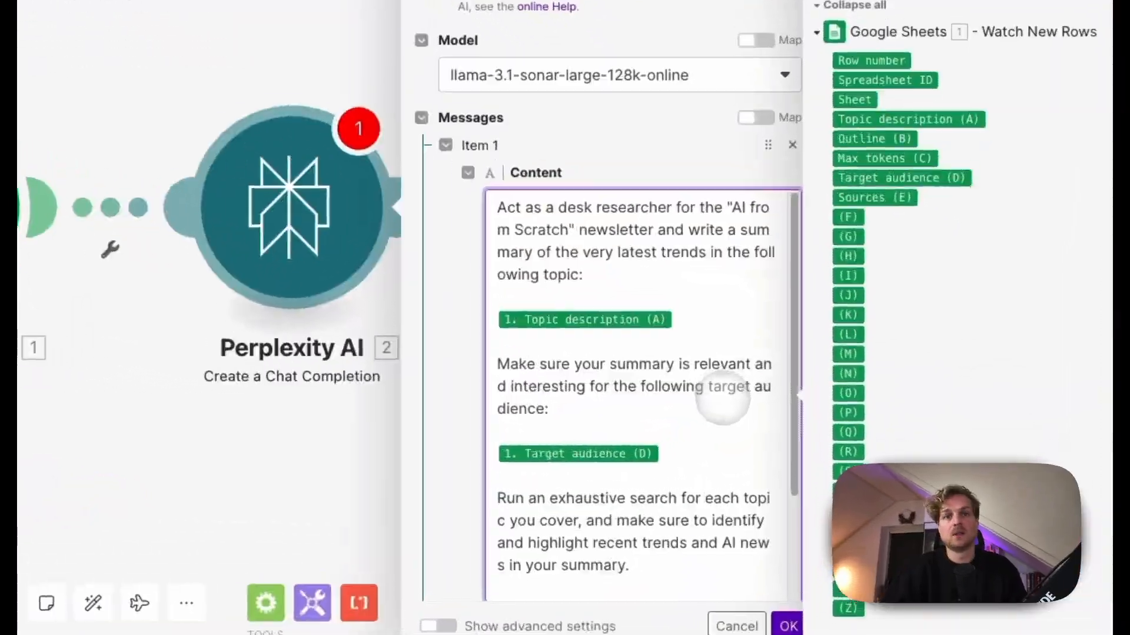
scroll(786, 400, down, 3)
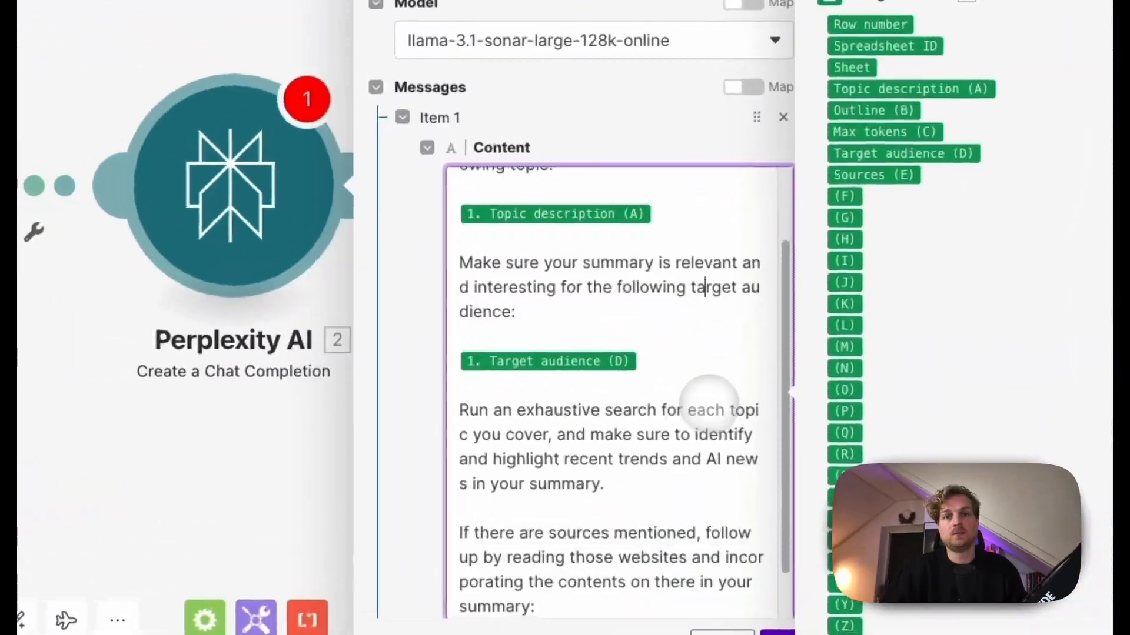
scroll(618, 432, down, 1)
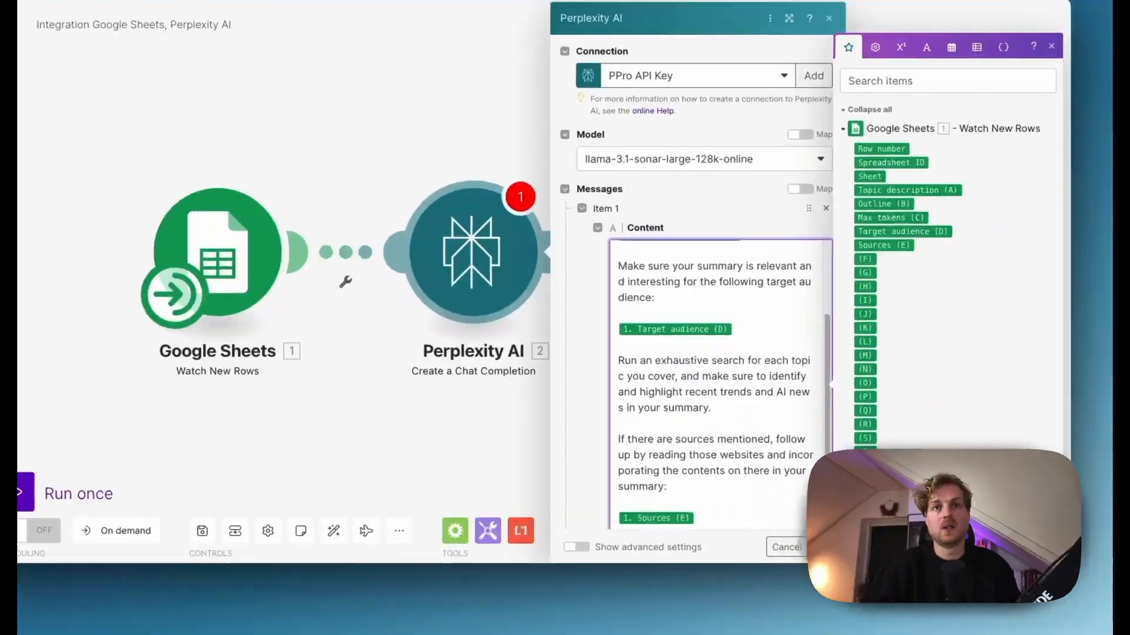
click(796, 546)
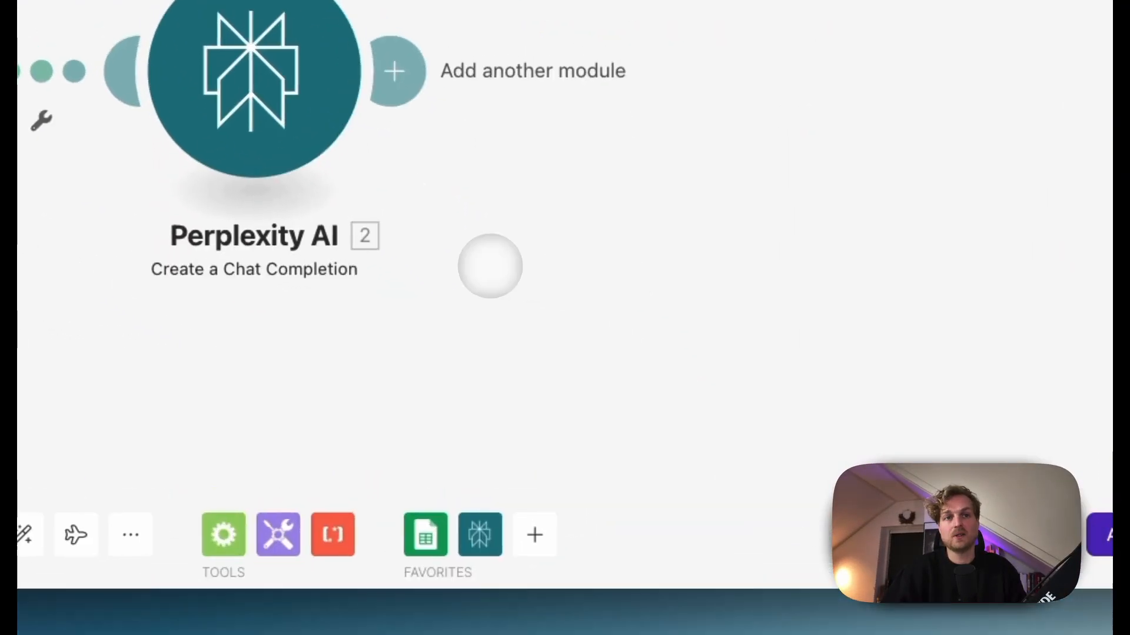
Step: Rename the Perplexity AI module to Desk research
right_click(262, 85)
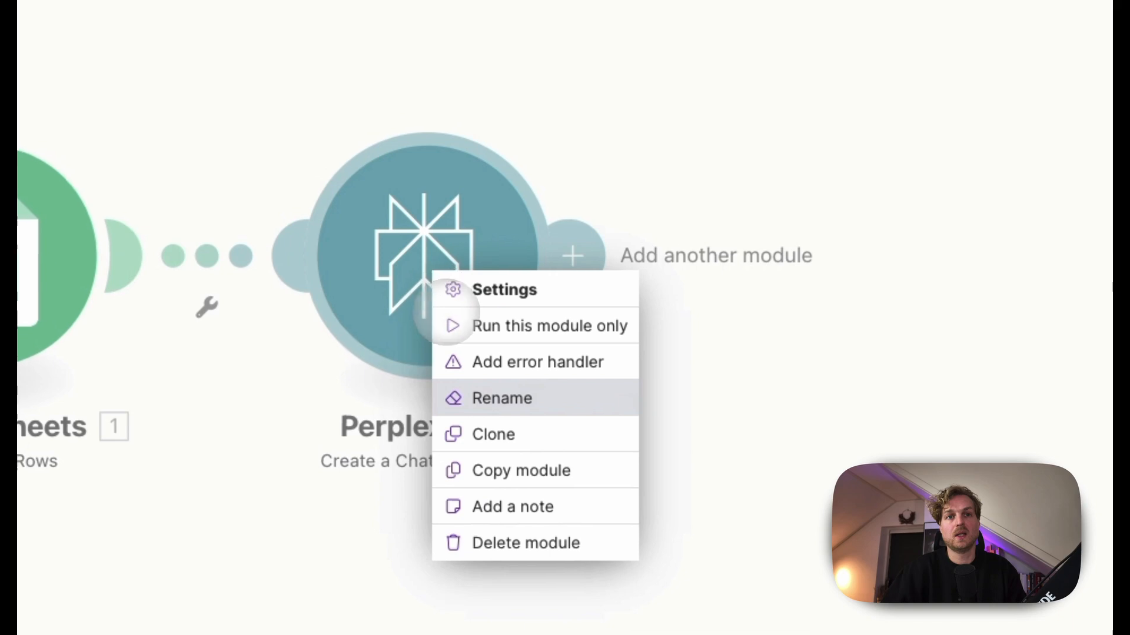
click(509, 409)
text(Desk )
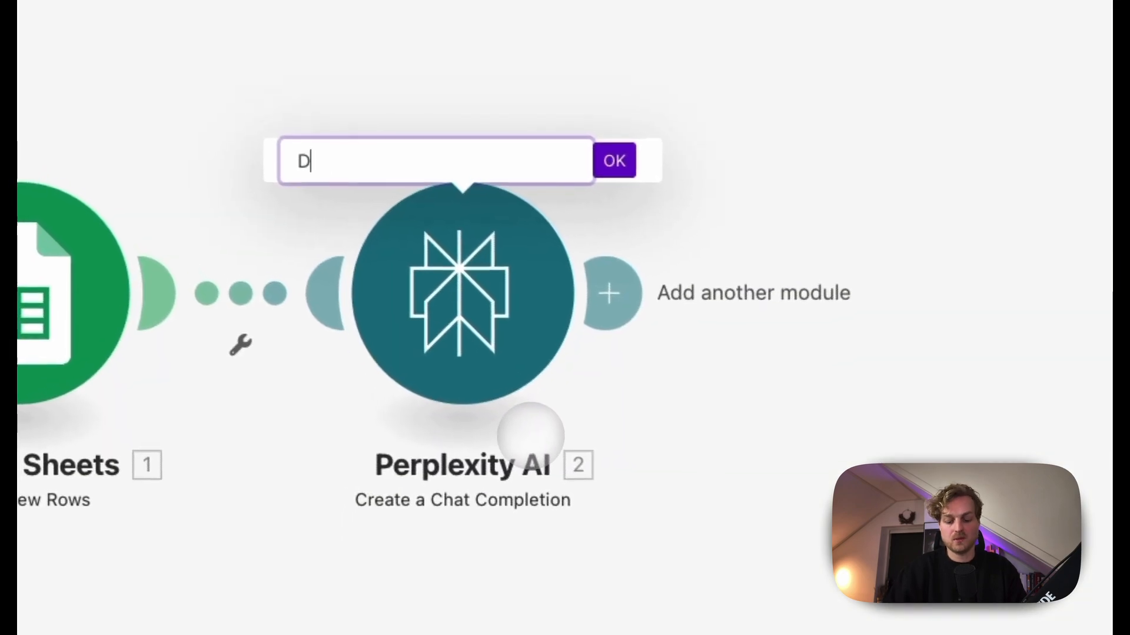
text(research)
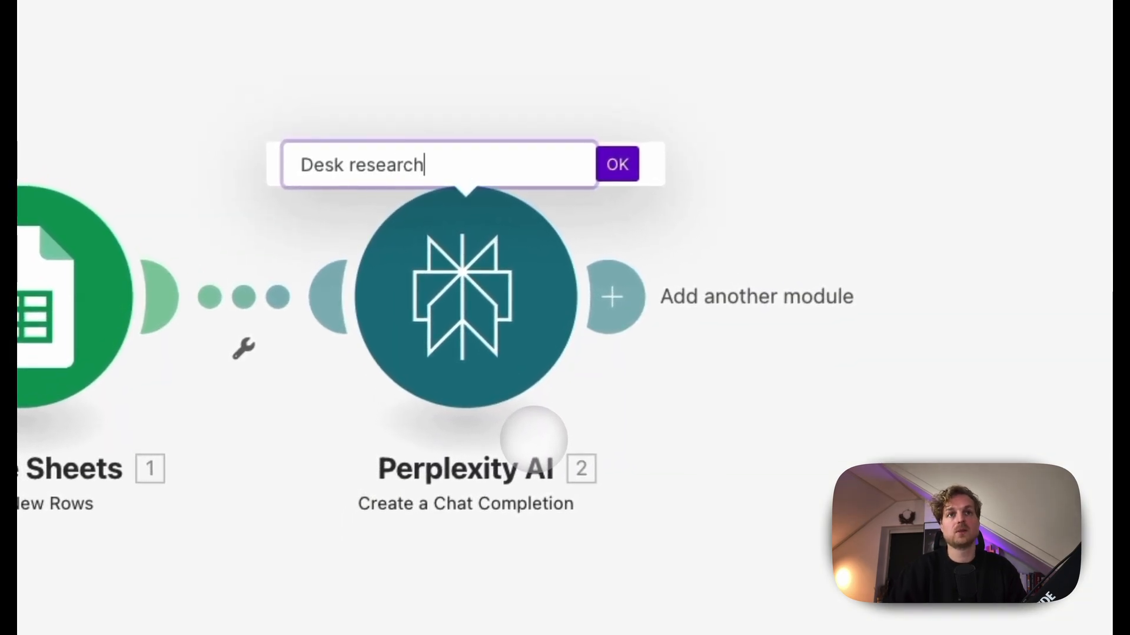
click(621, 169)
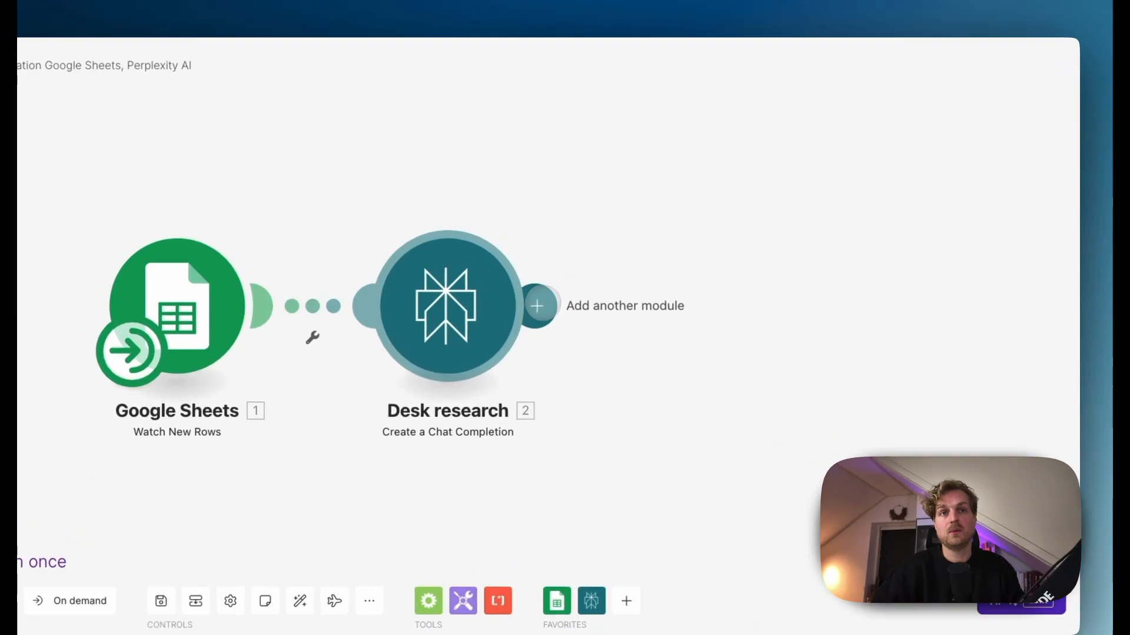
Step: Add an Anthropic Claude Create a Prompt module after Desk research and map its max tokens to the sheet's Max tokens (C) column
click(596, 292)
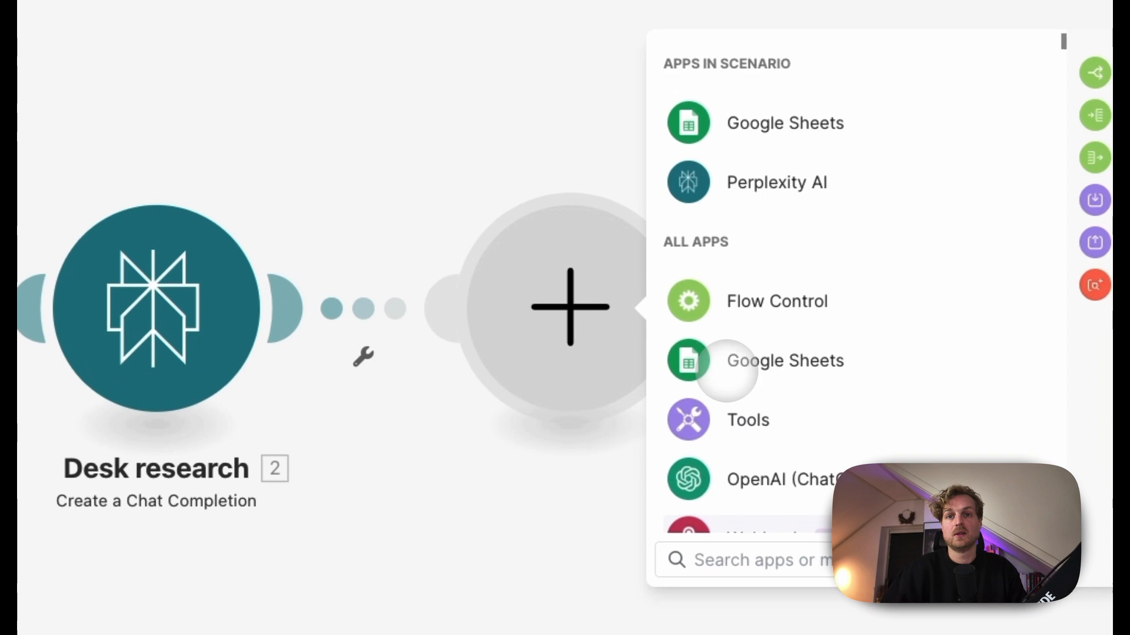
text(an)
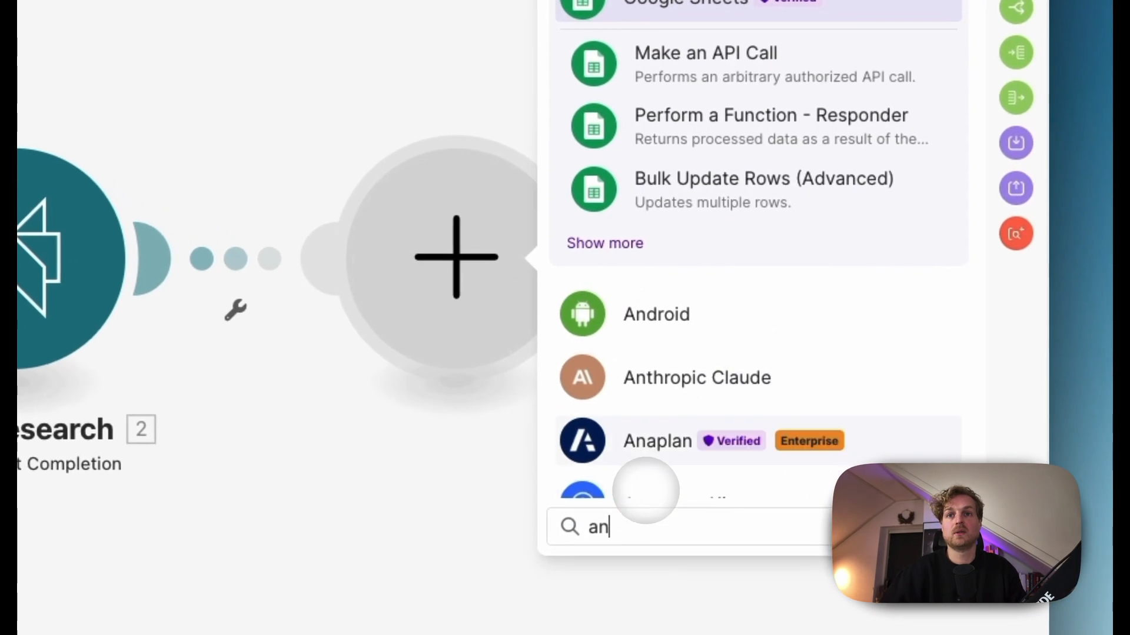
click(692, 380)
click(687, 188)
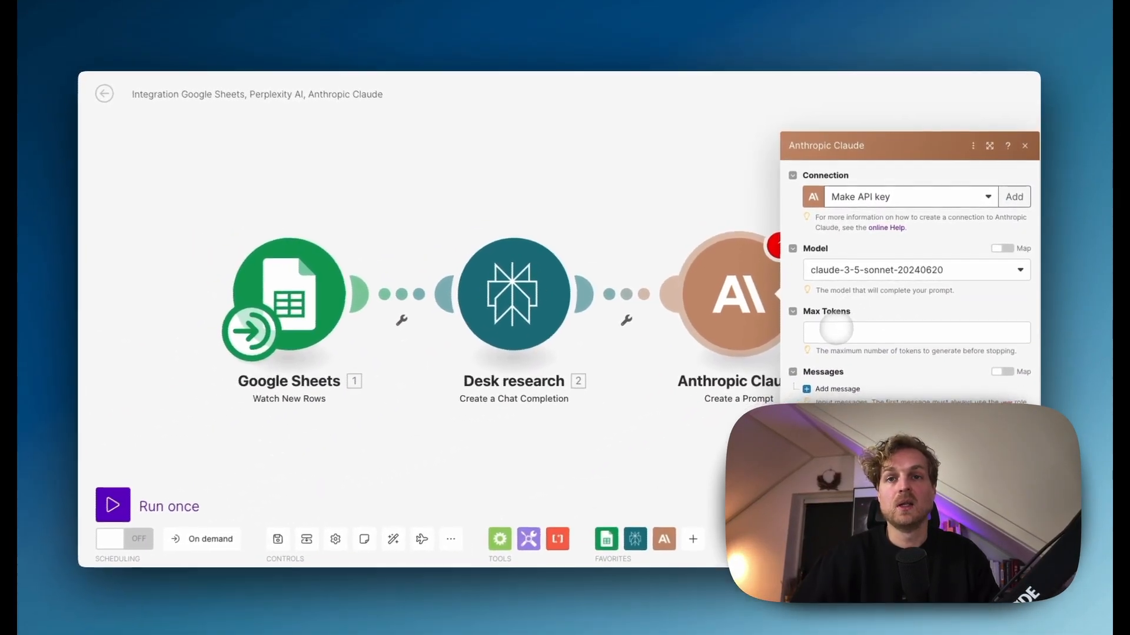
click(836, 330)
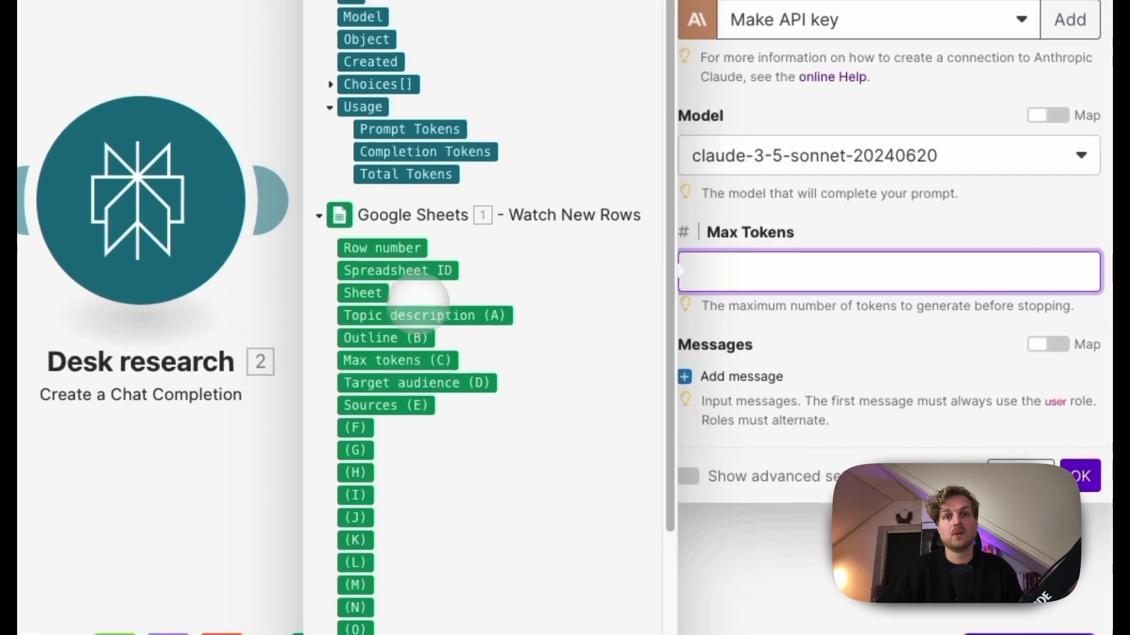
click(392, 360)
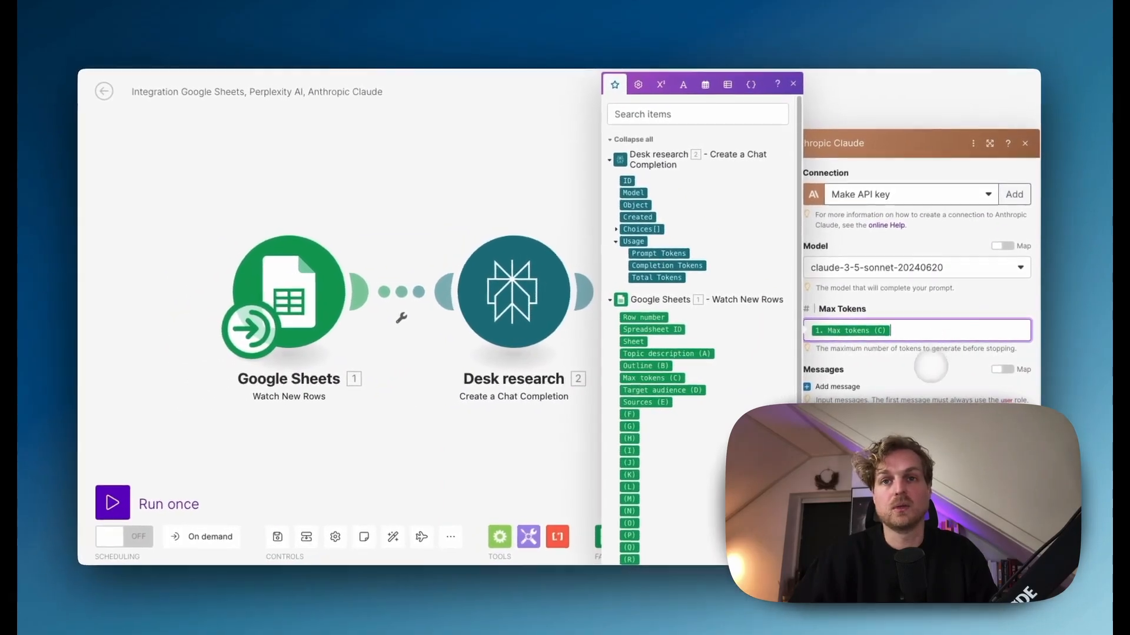
click(931, 366)
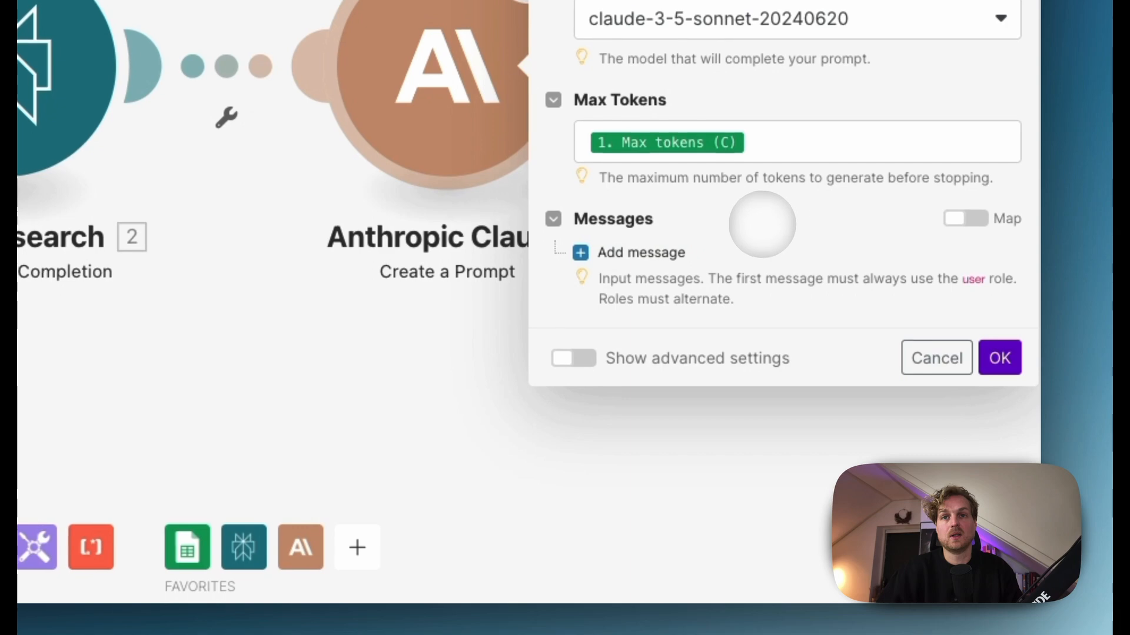
Step: Add a message with the User role and a content item of type Text to the Claude module
click(585, 250)
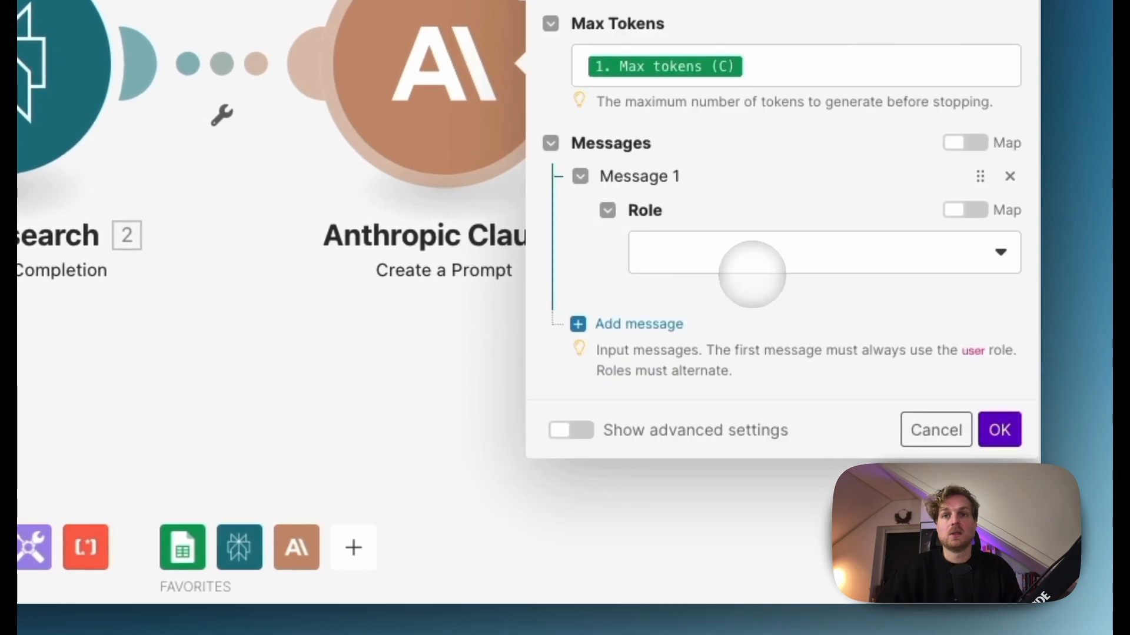
click(753, 292)
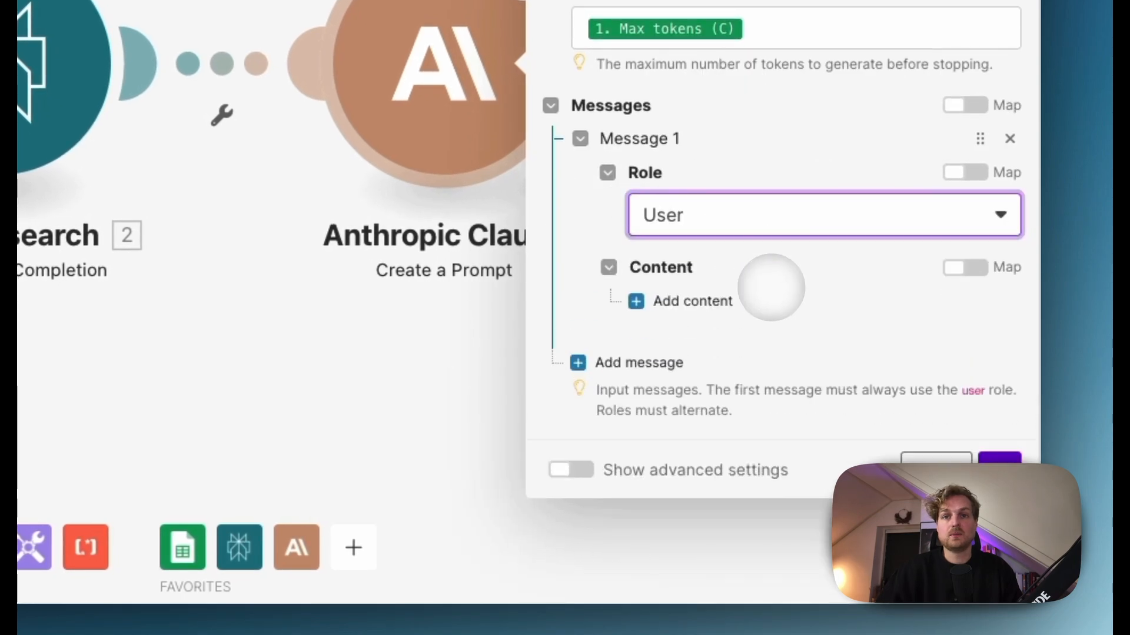
click(651, 301)
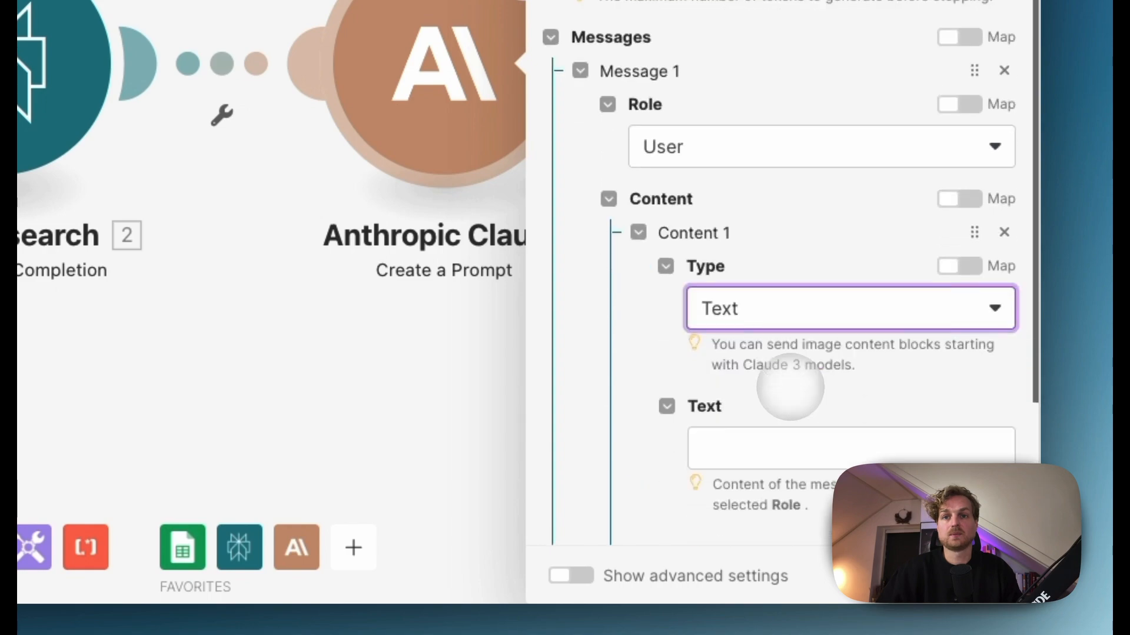
click(754, 303)
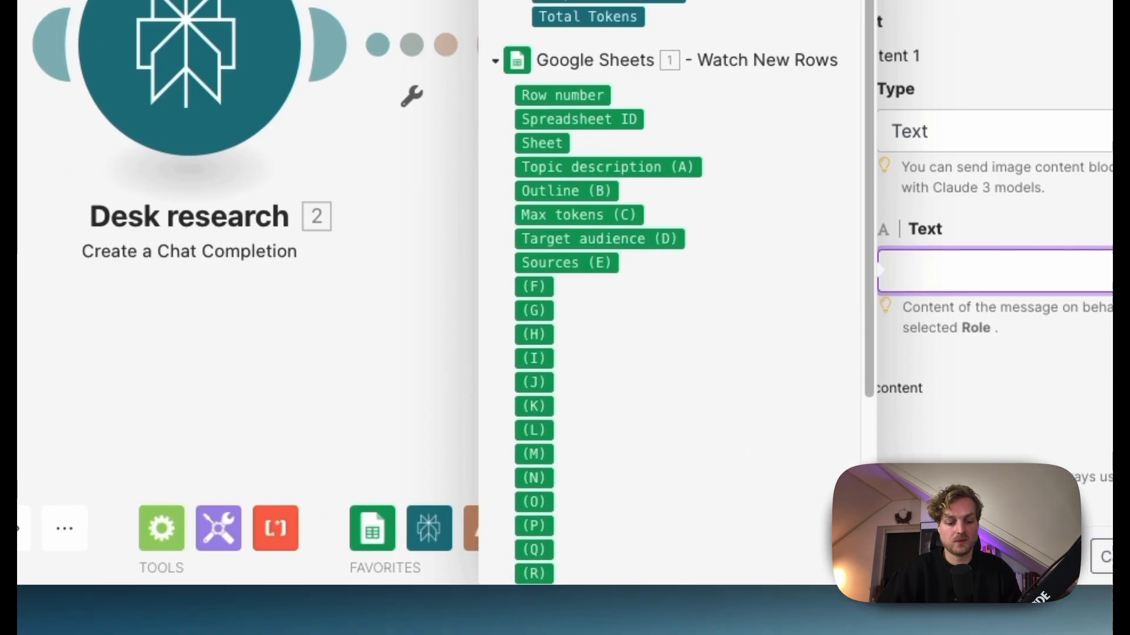
Step: Paste the prepared newsletter-writing prompt into the Claude message text and review it down to the Perplexity desk research reference
click(447, 623)
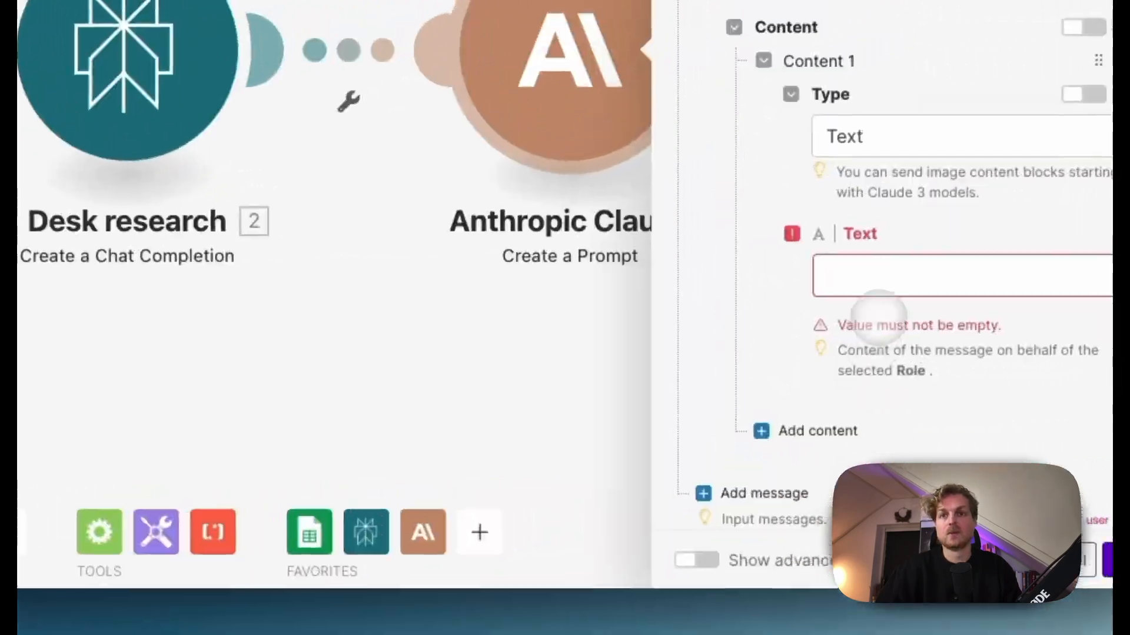
click(976, 251)
key(super+v)
scroll(822, 327, up, 8)
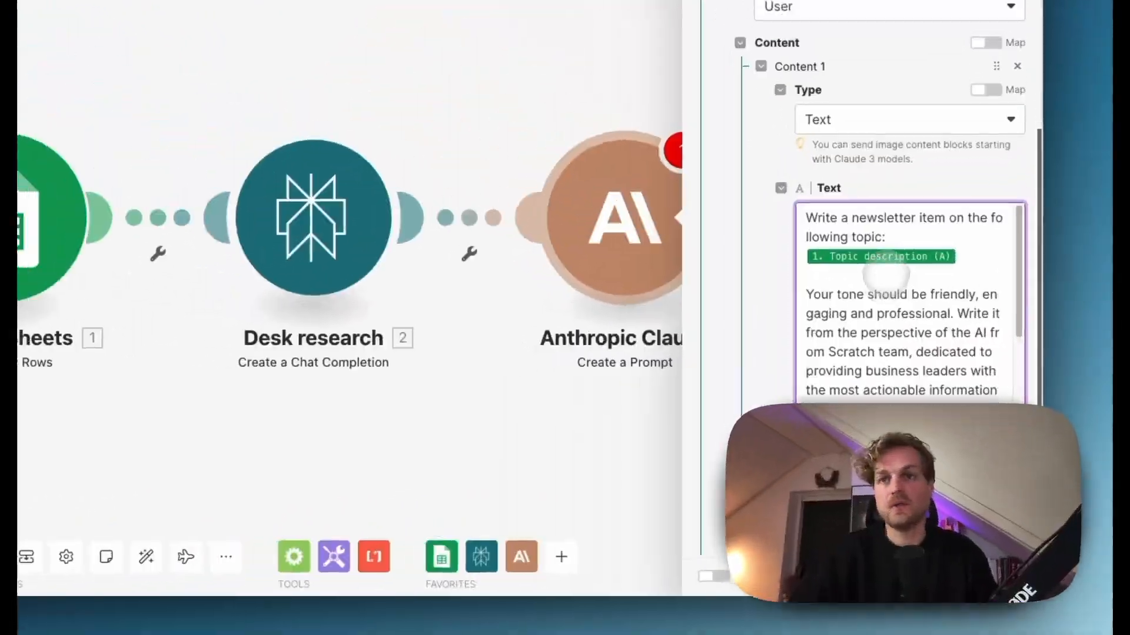
mouse_move(887, 257)
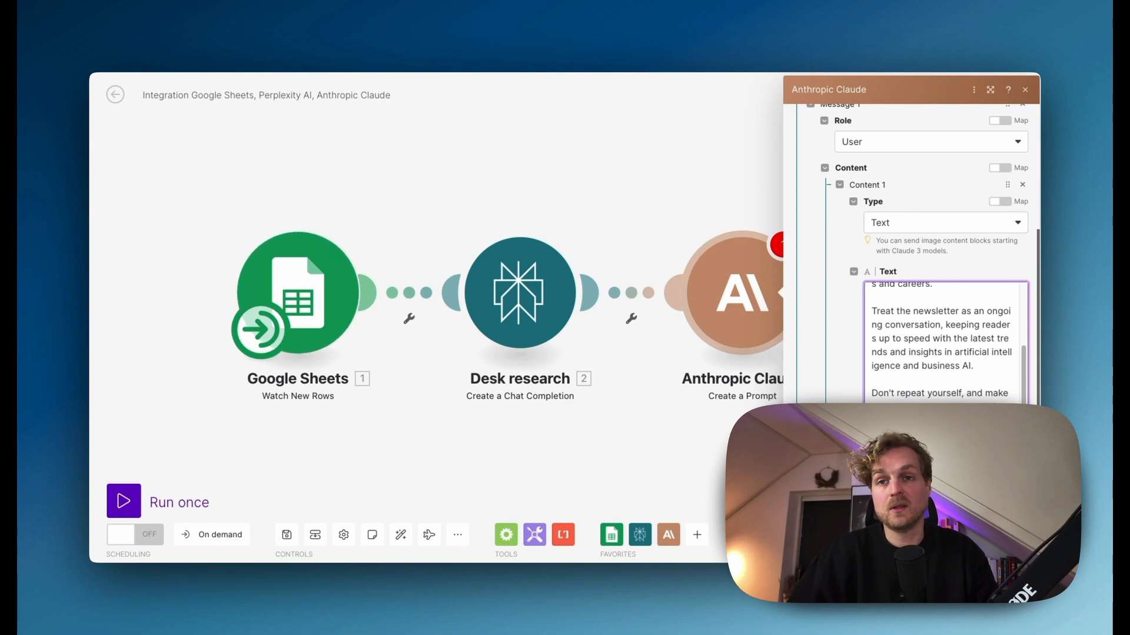
scroll(944, 341, down, 2)
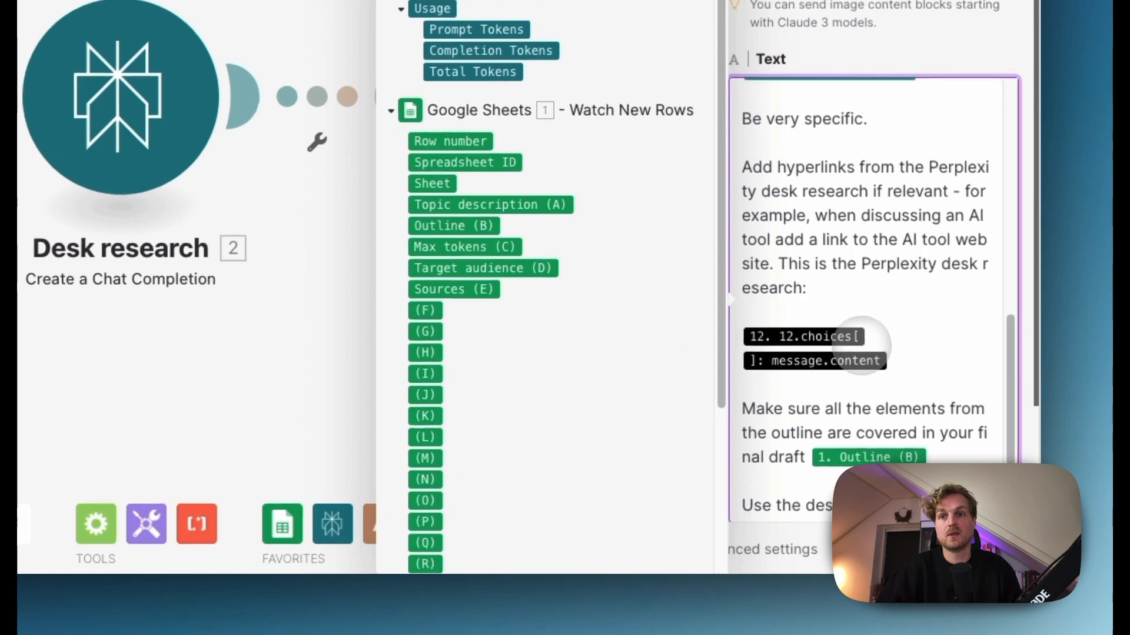
Step: Replace the placeholder research reference in the Claude prompt with the Message Content from the Desk research module's Choices[]
key(BackSpace)
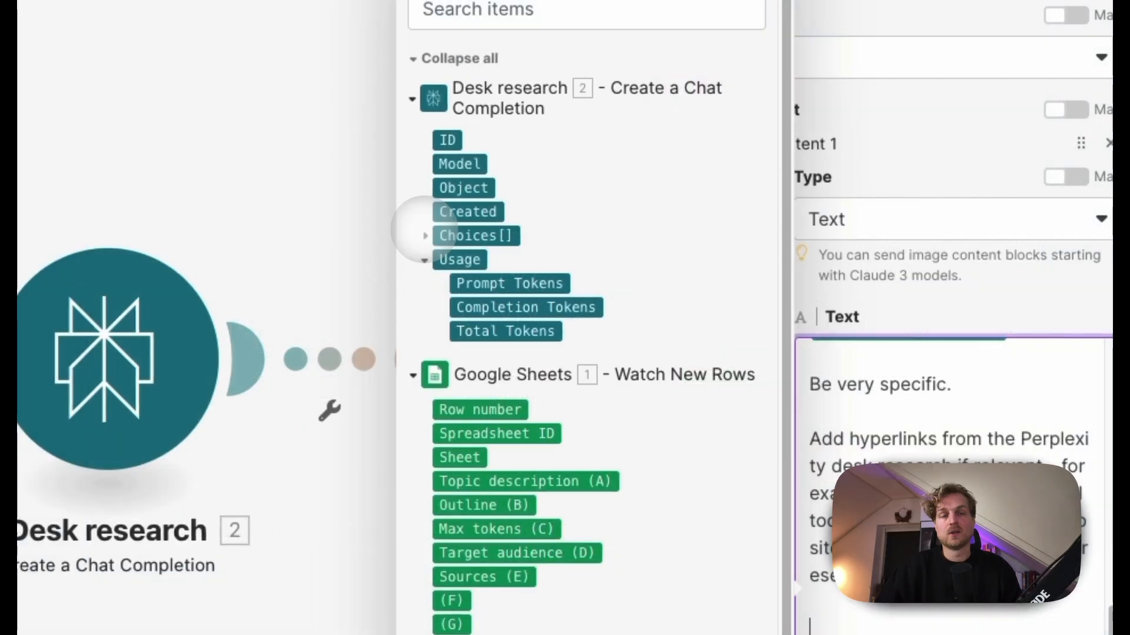
click(424, 236)
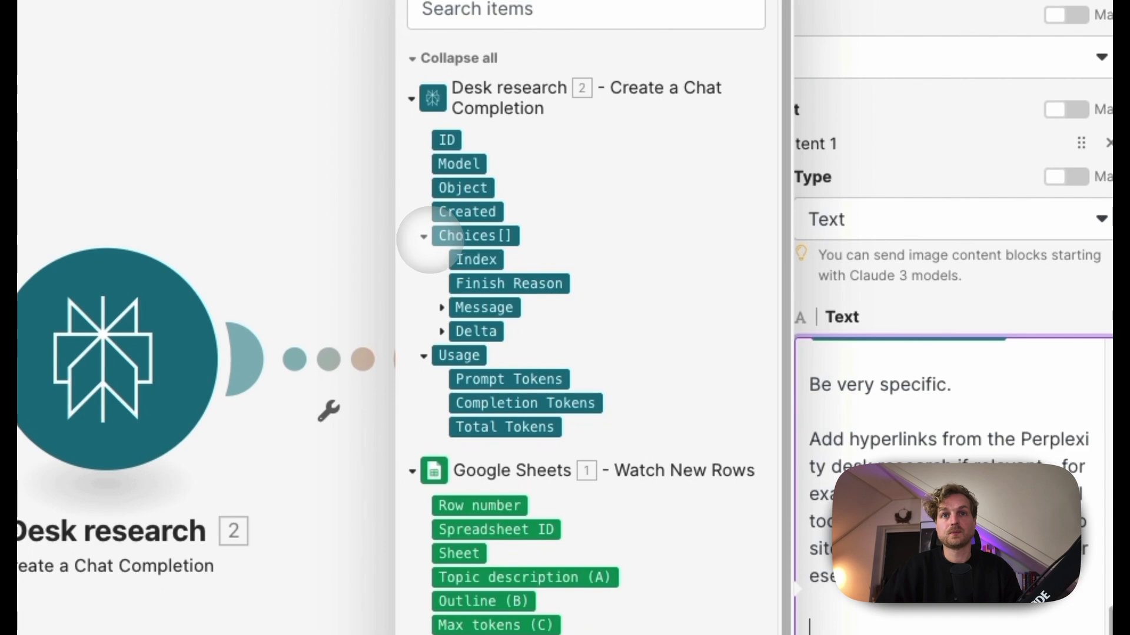
click(442, 307)
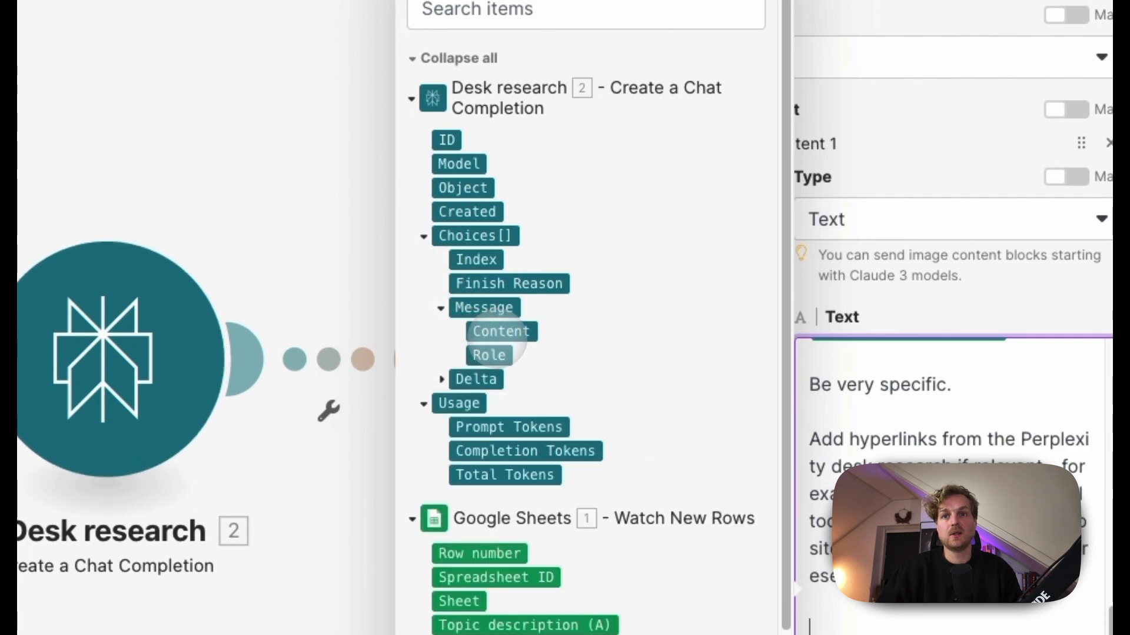
click(498, 332)
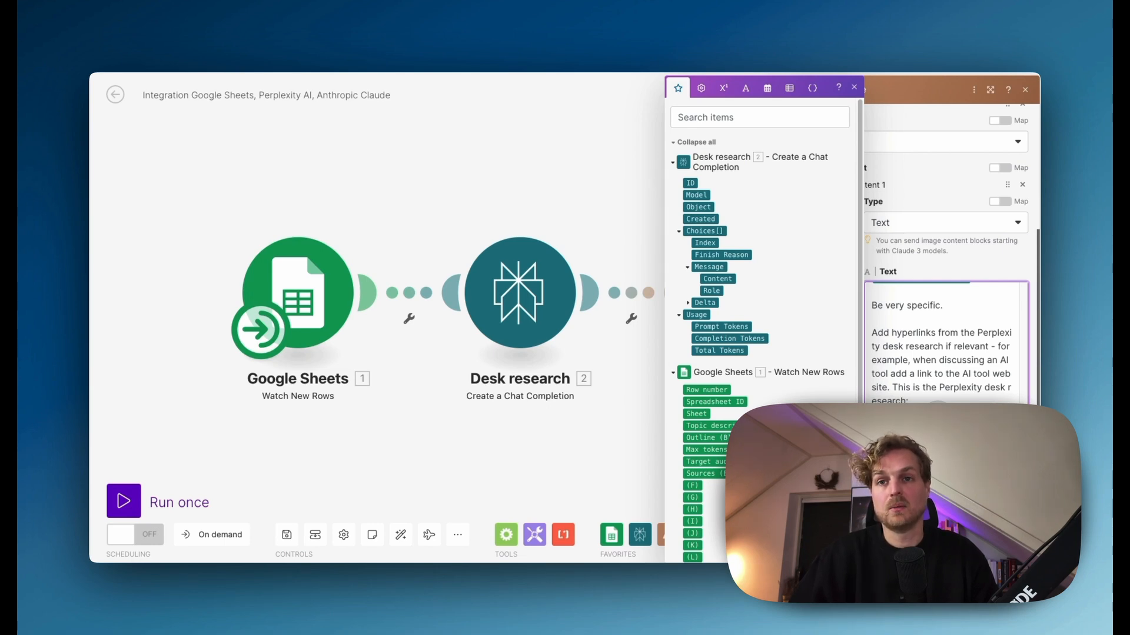
scroll(946, 353, down, 2)
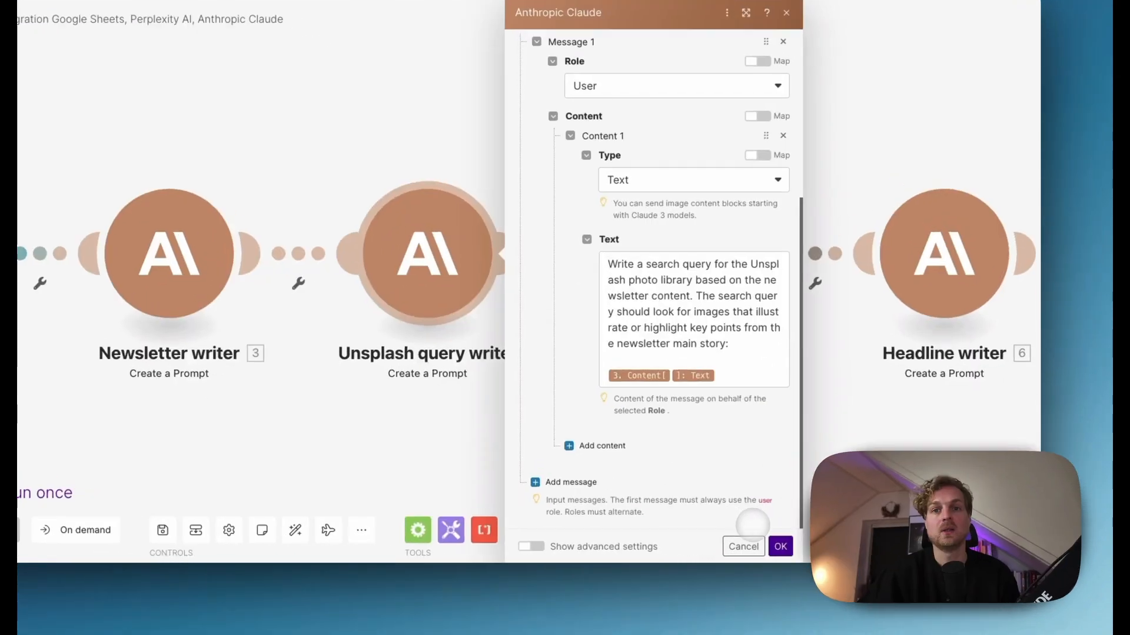
Step: Review the settings of the Unsplash query writer and Unsplash photo search modules and the AI news bulletin prompt
click(816, 549)
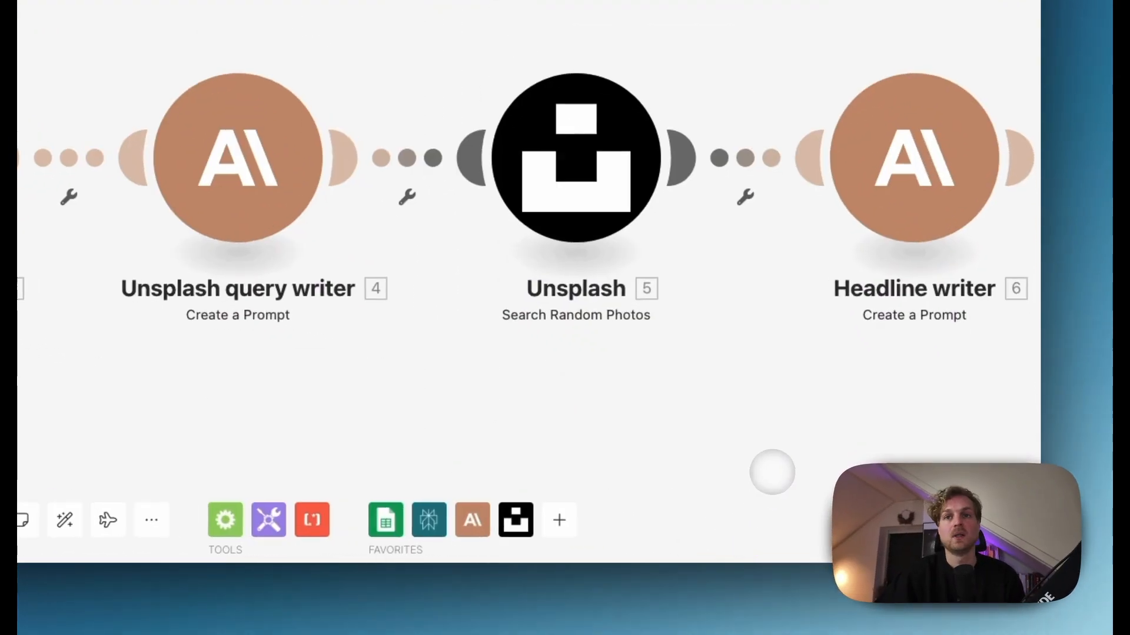
drag(922, 456, 720, 453)
click(191, 121)
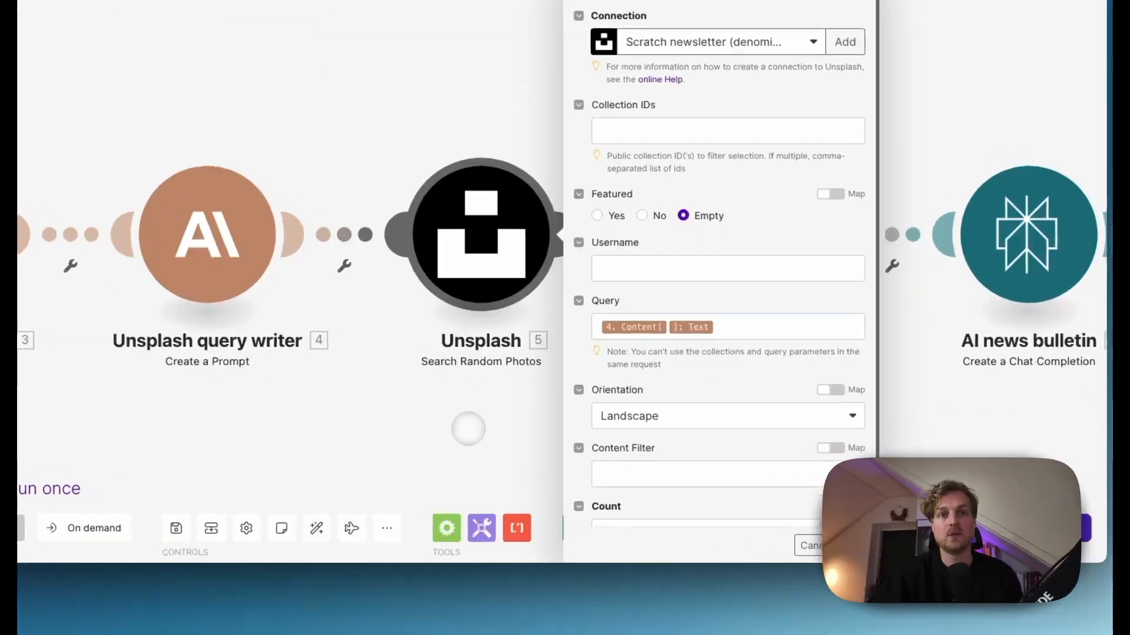
click(518, 451)
scroll(698, 463, right, 2)
drag(640, 416, 530, 416)
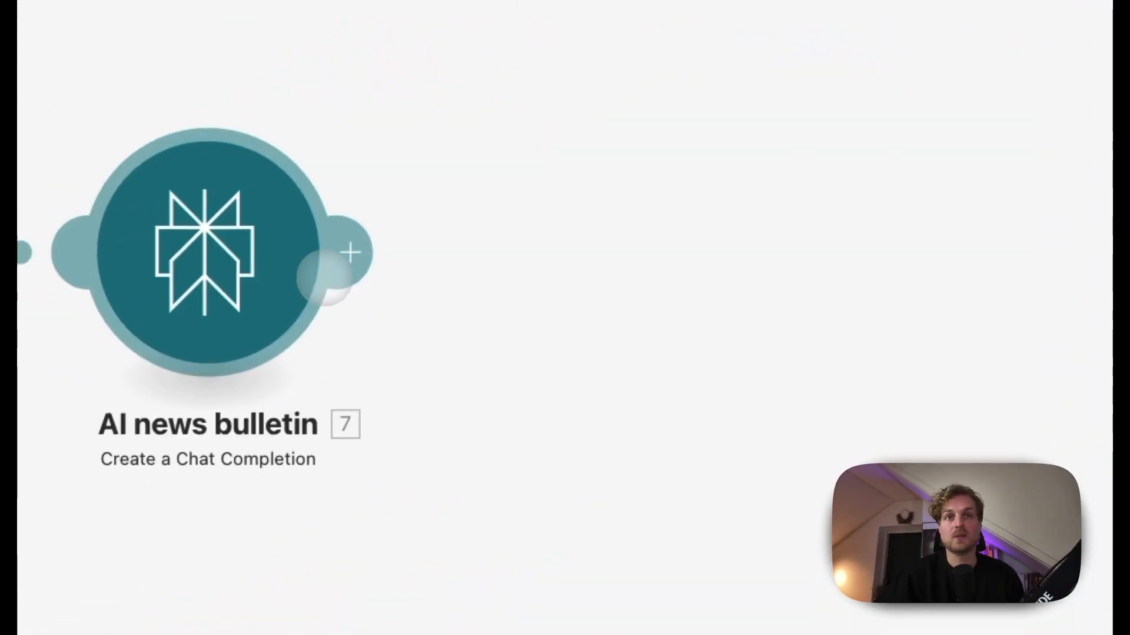
click(197, 306)
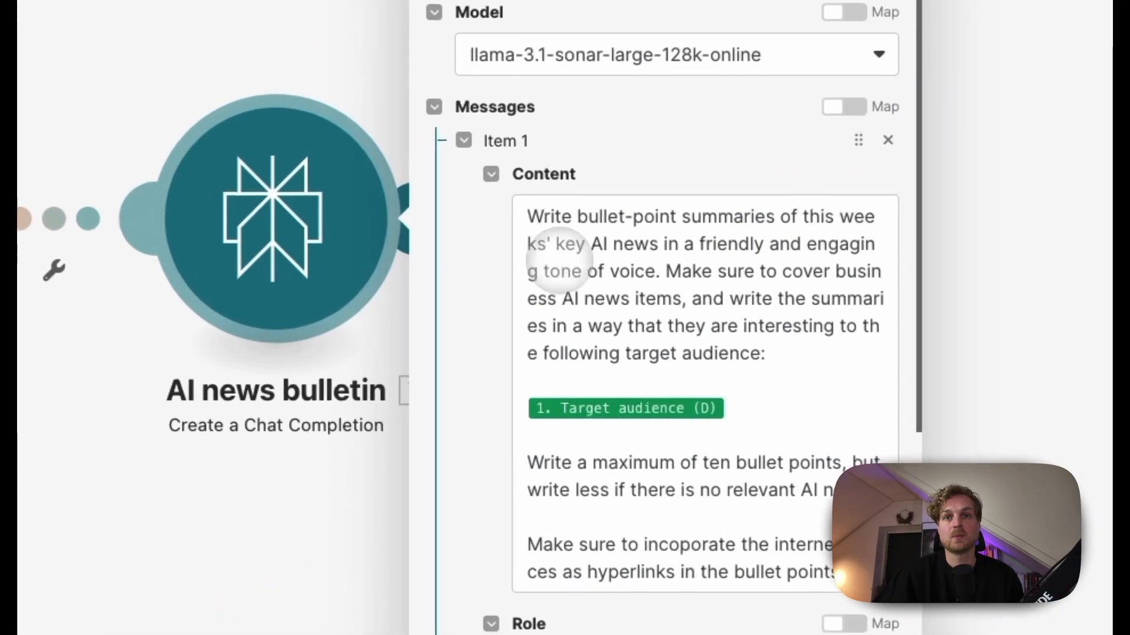
scroll(753, 271, down, 2)
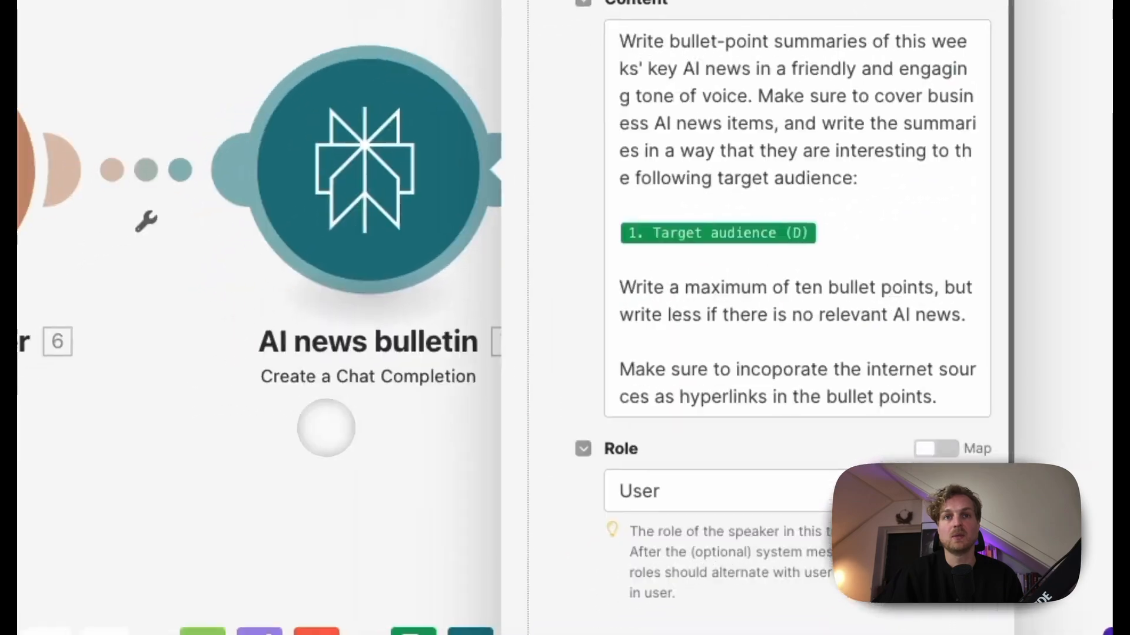
click(326, 428)
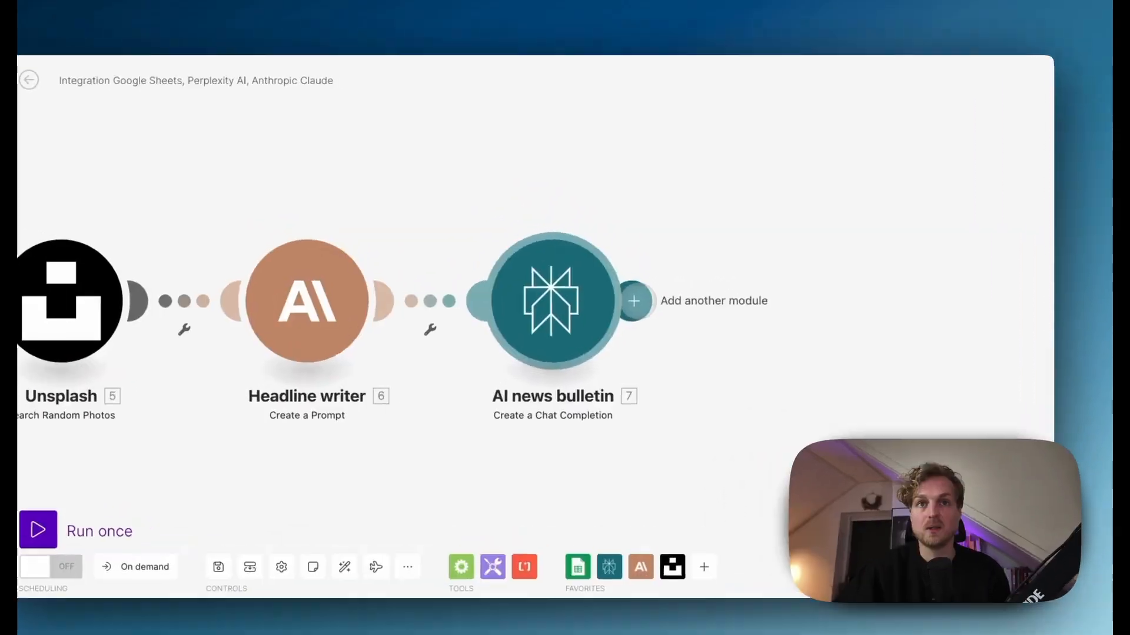
Step: Add a Google Sheets Add a Row module after the AI news bulletin module
click(661, 289)
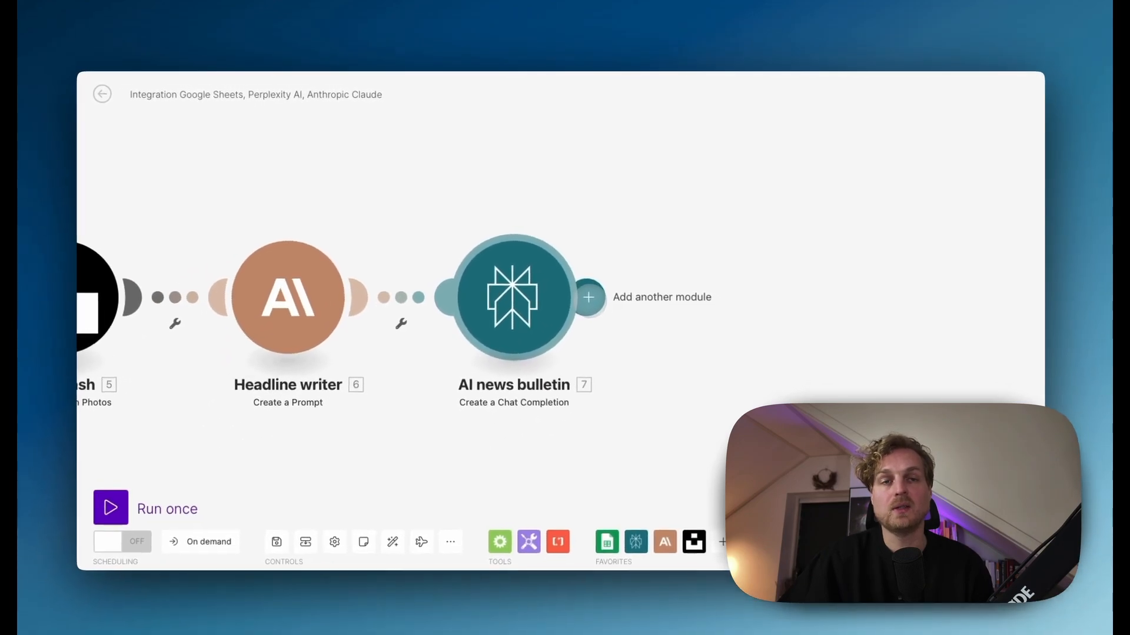
click(591, 294)
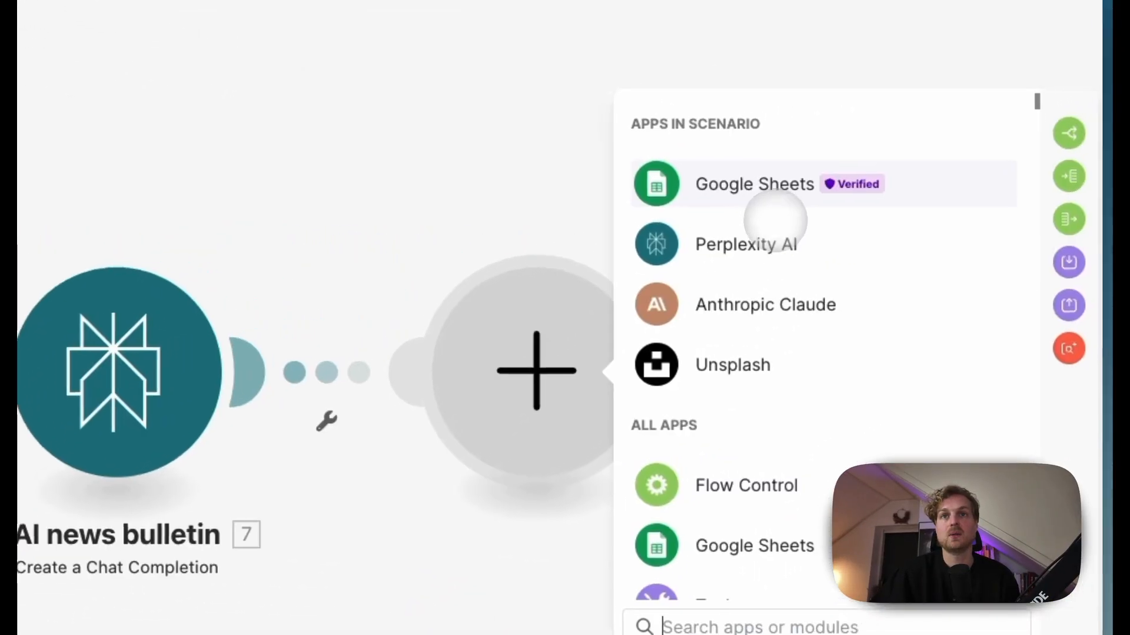
click(770, 200)
scroll(759, 235, down, 5)
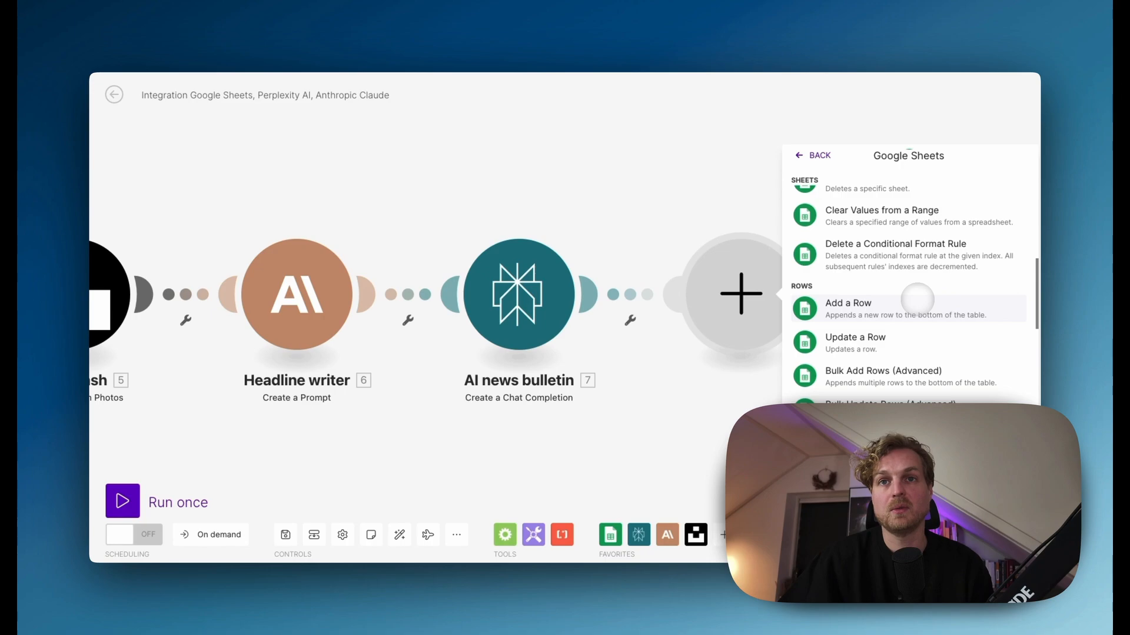
scroll(917, 299, down, 1)
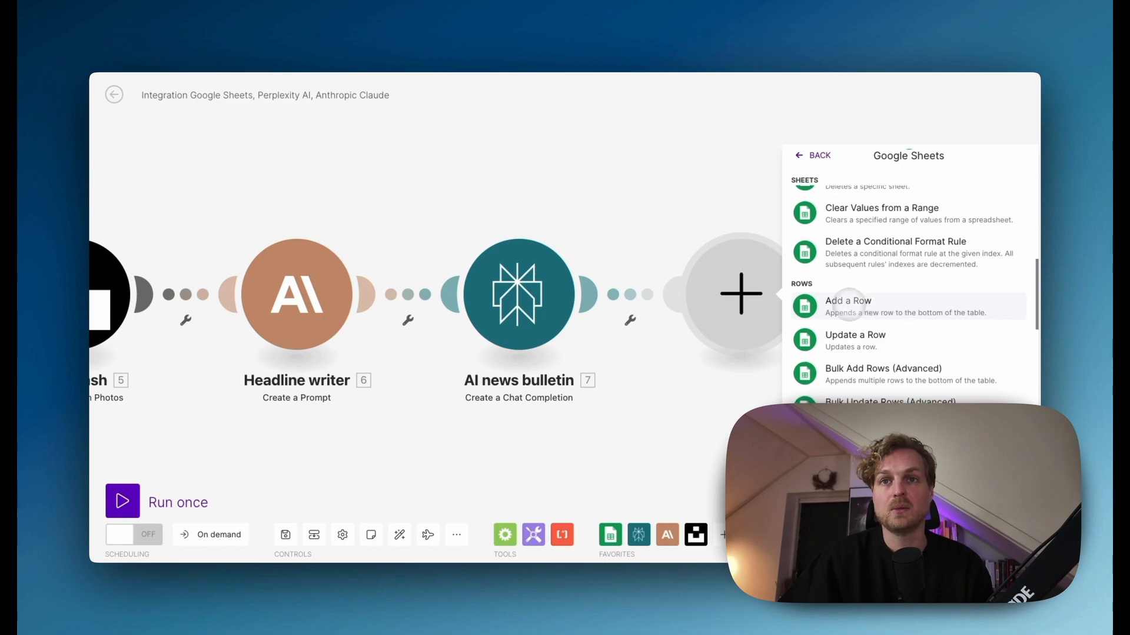
click(847, 301)
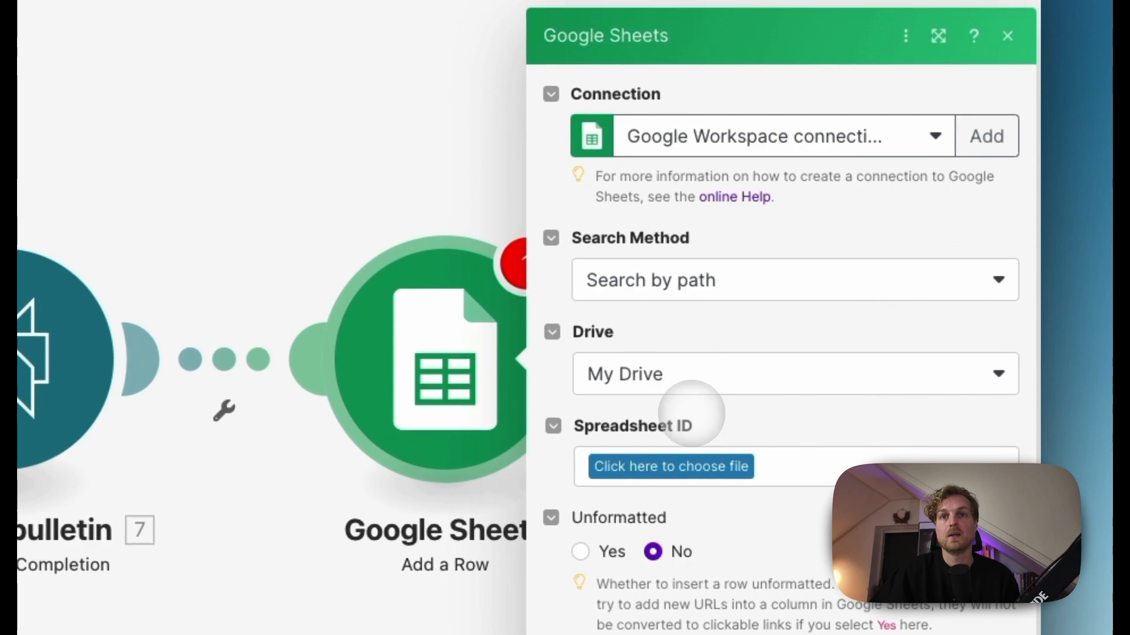
Step: Point the Add a Row module to the generations sheet of the AI in practice newsletter automation spreadsheet
click(693, 462)
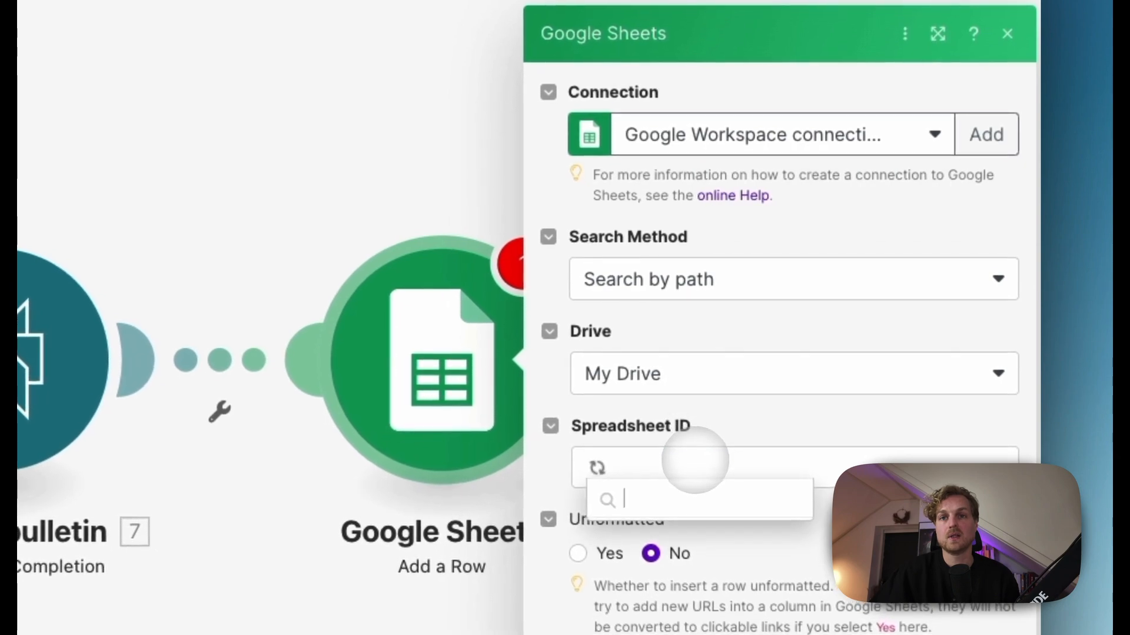
click(694, 536)
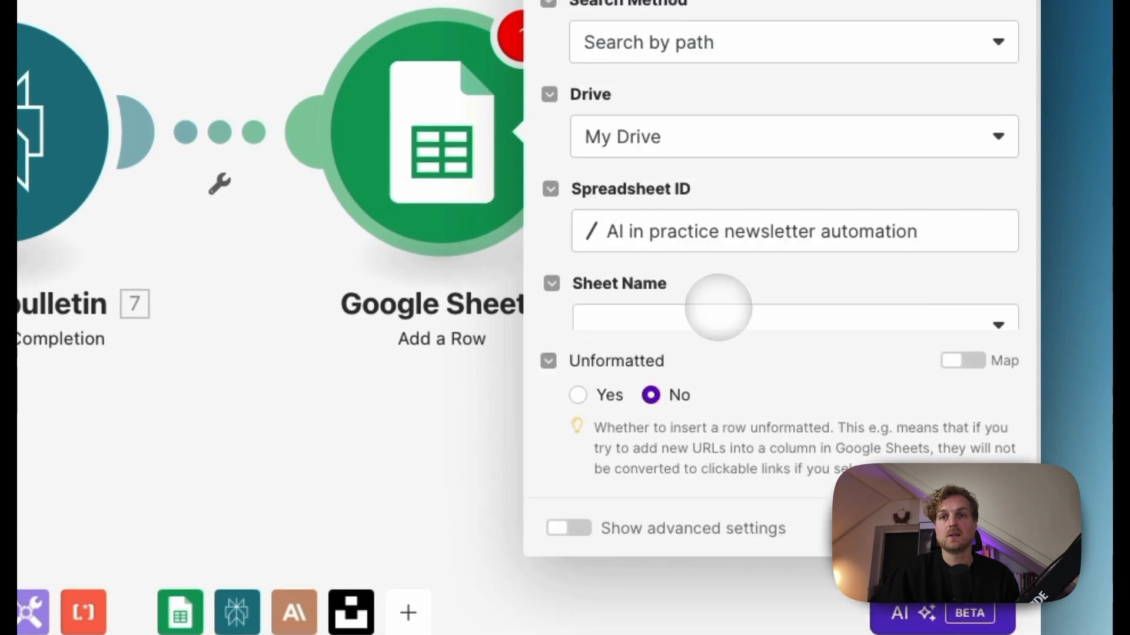
click(700, 283)
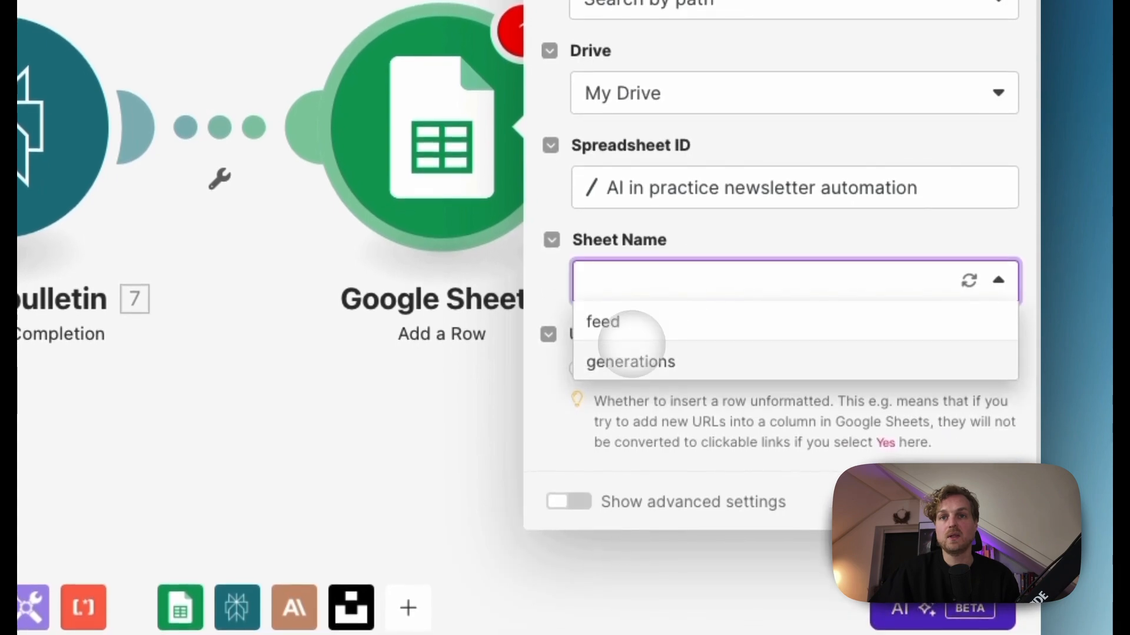
click(631, 358)
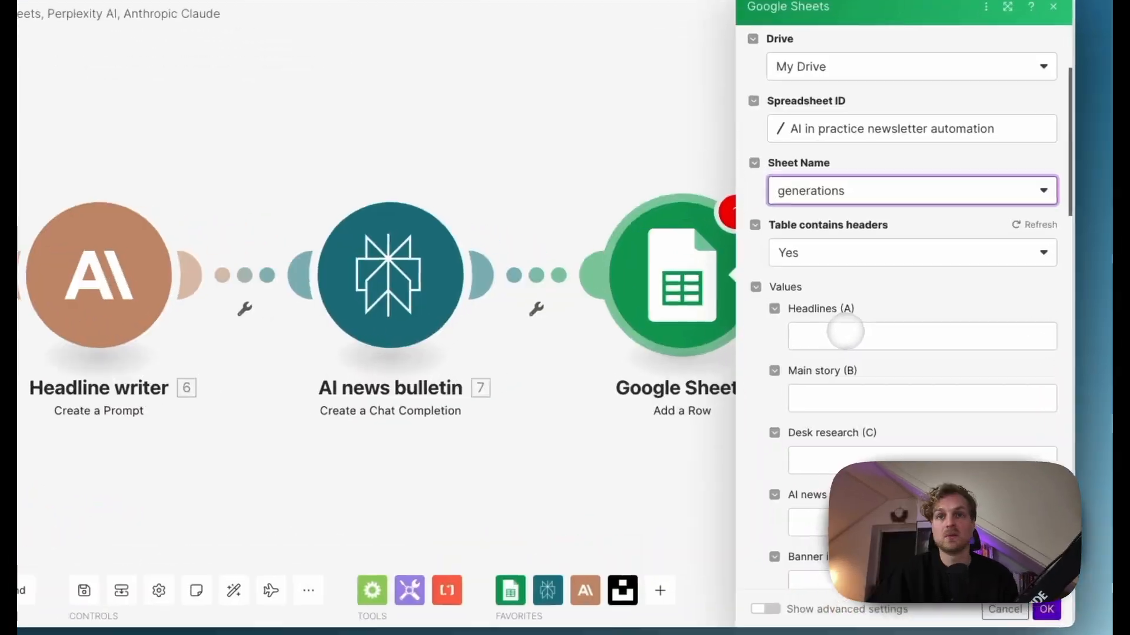
Step: Map Headlines (A) to the Headline writer's Content[] Text and Main story (B) to the Newsletter writer's Content[] Text
click(864, 340)
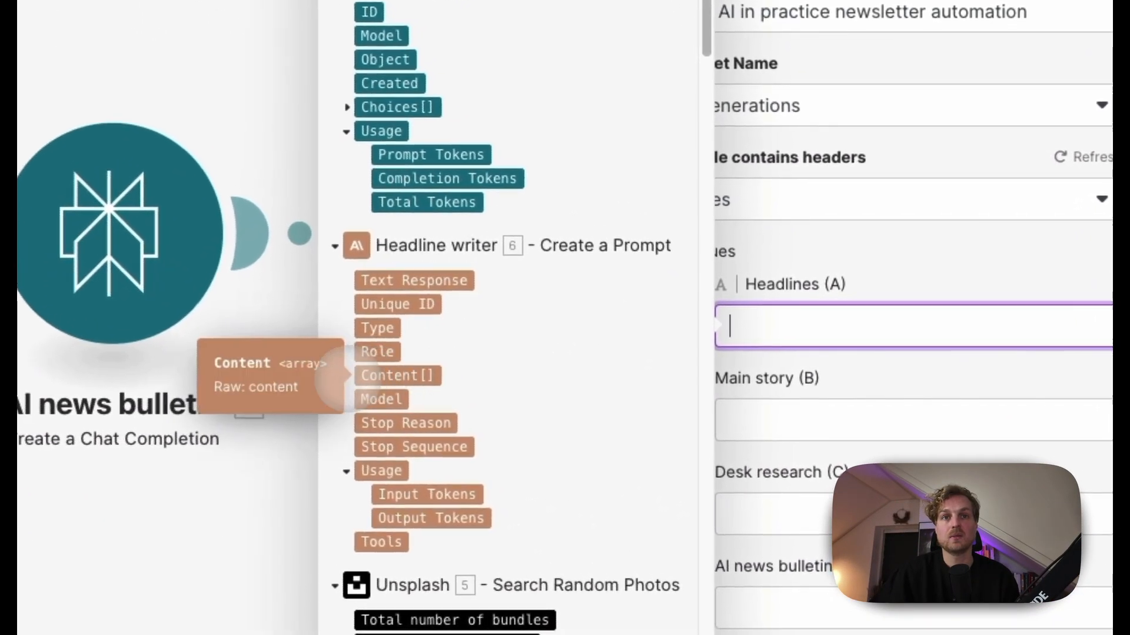
click(346, 376)
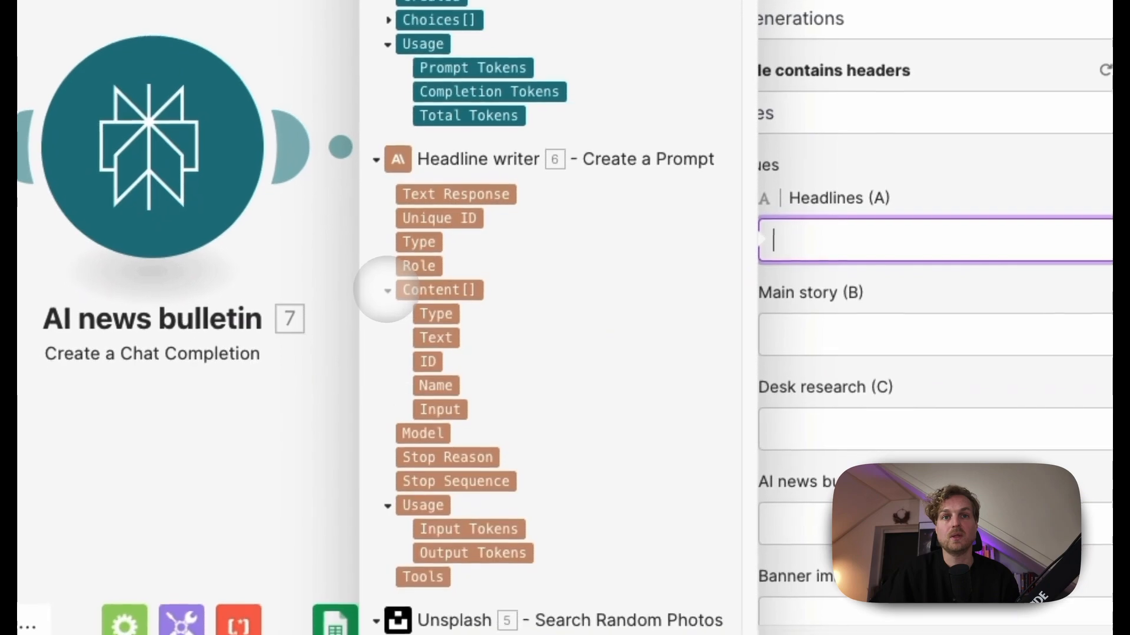
click(436, 338)
click(825, 330)
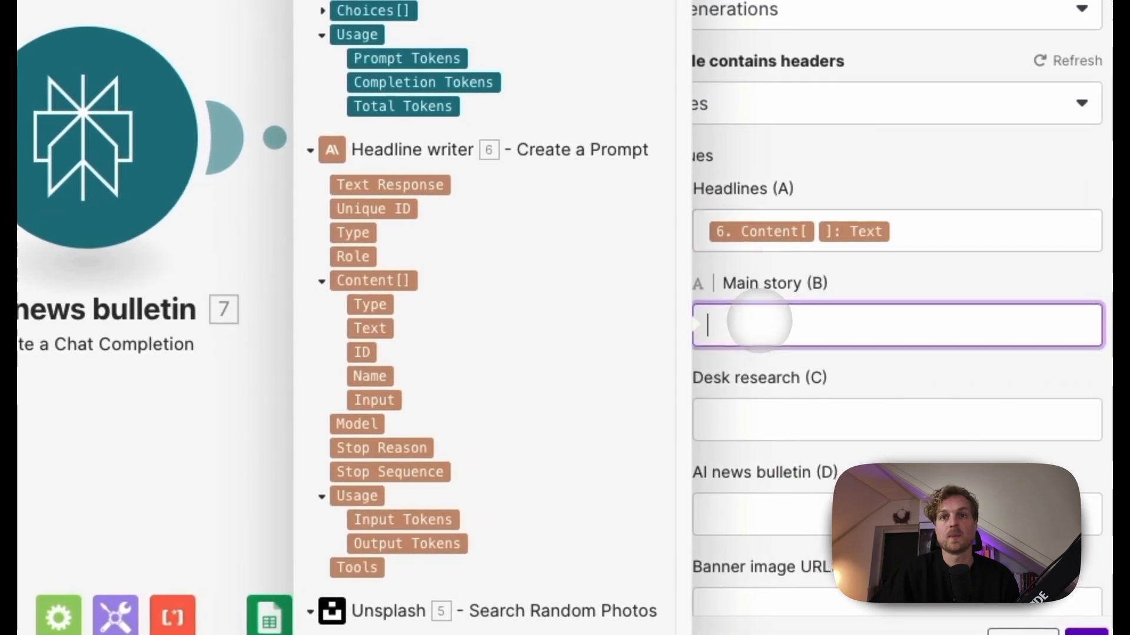
scroll(505, 328, down, 15)
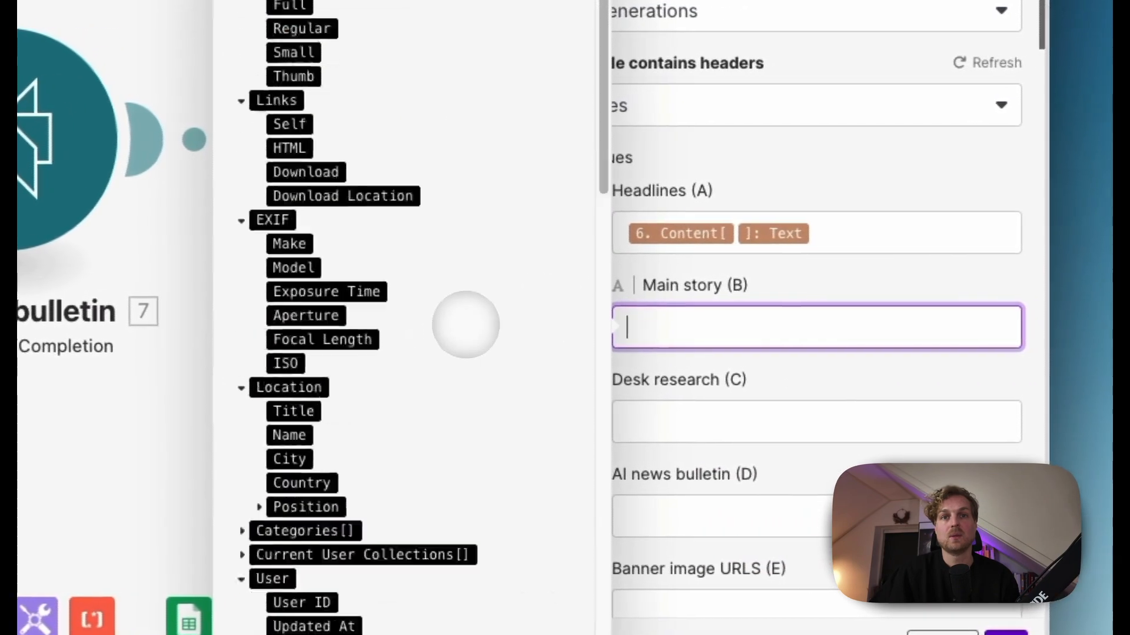
scroll(465, 324, down, 15)
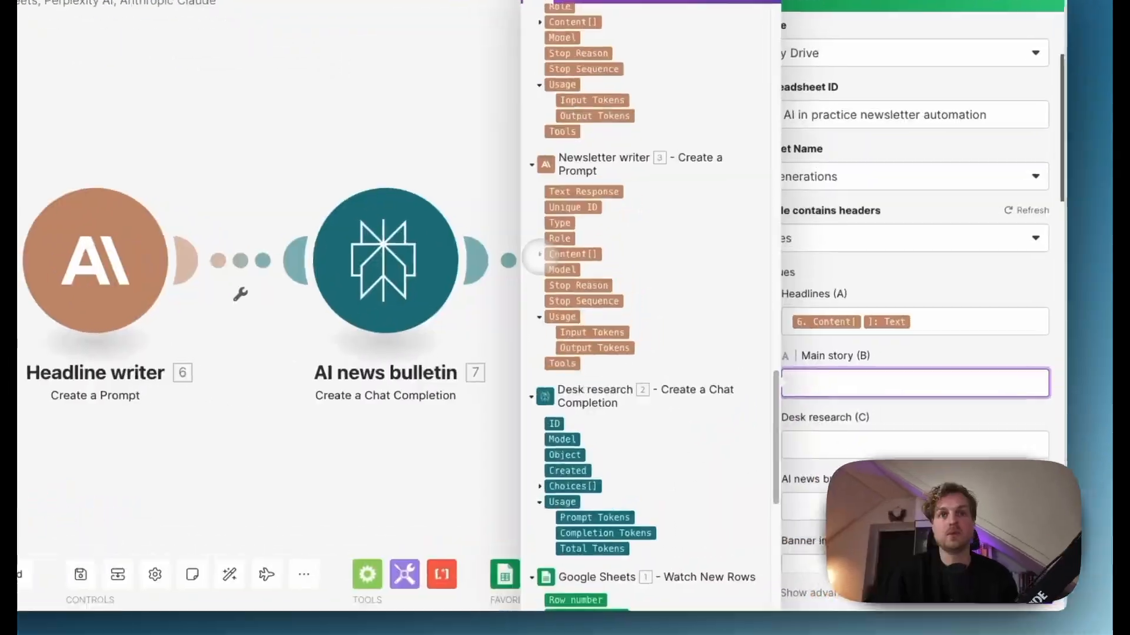
click(560, 259)
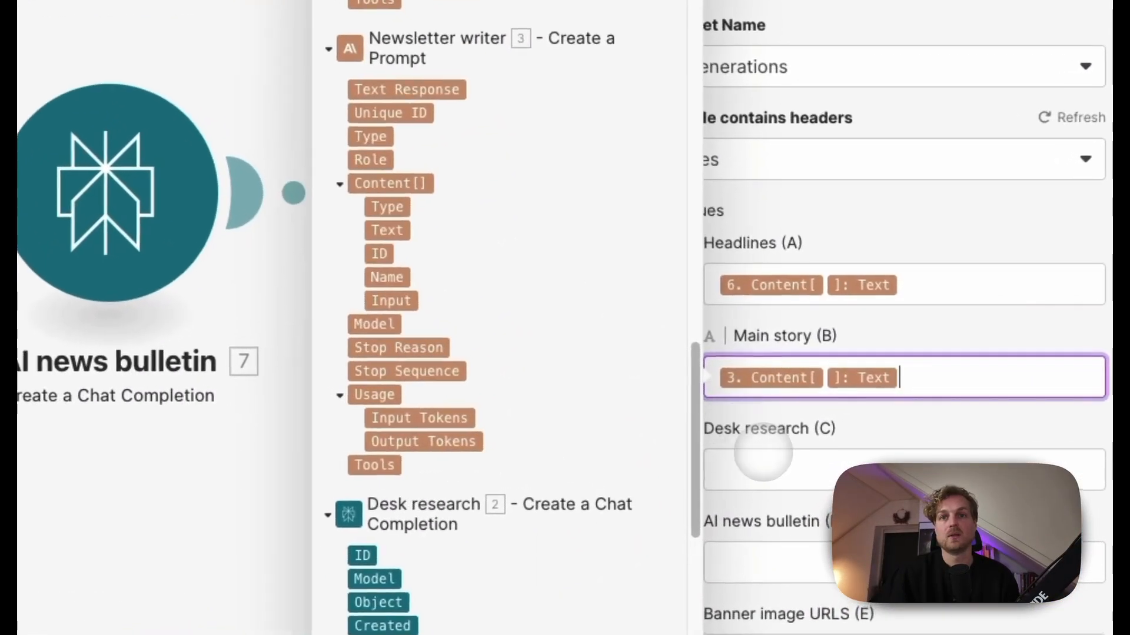
Step: Map Desk research (C) and AI news bulletin (D) to the Choices[] Message Content of the modules with the same names
scroll(657, 447, down, 8)
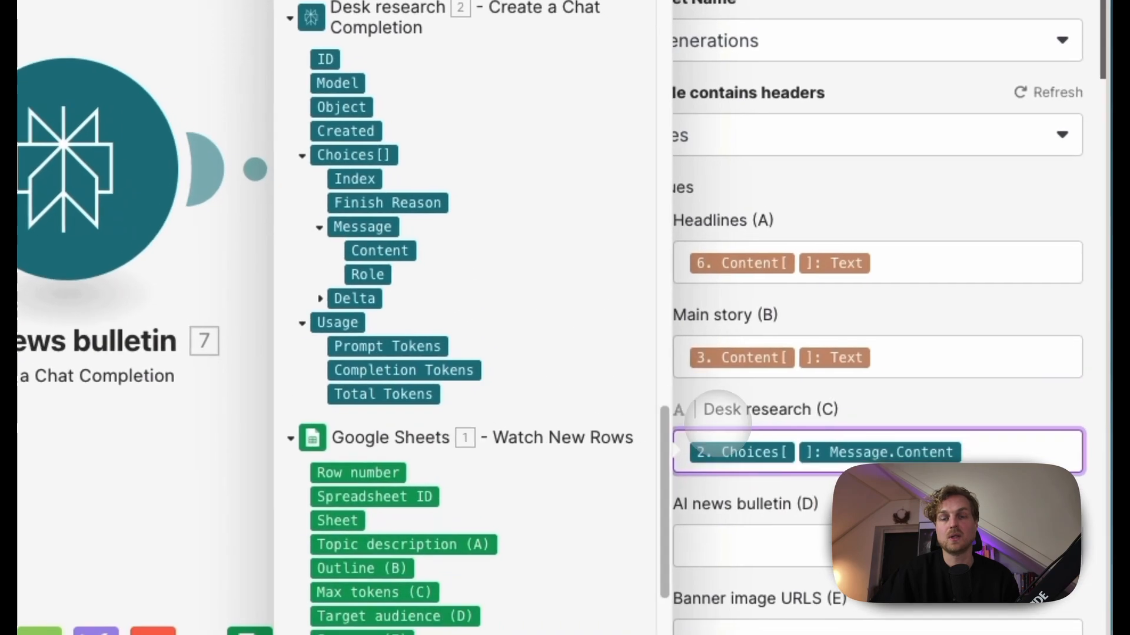
scroll(718, 424, down, 3)
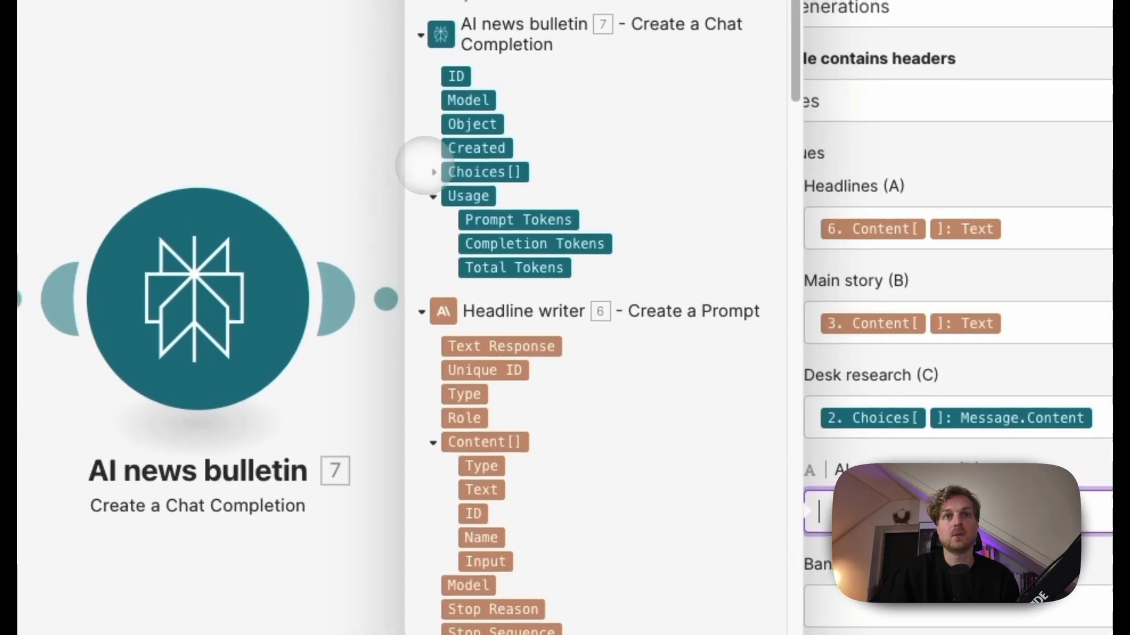
click(395, 137)
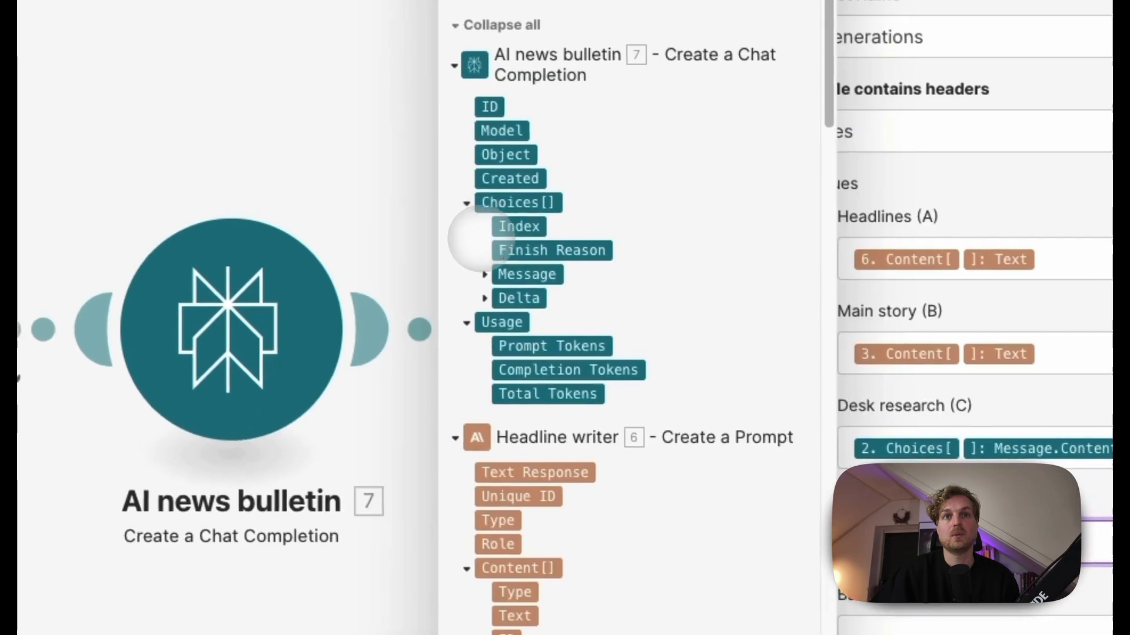
click(486, 275)
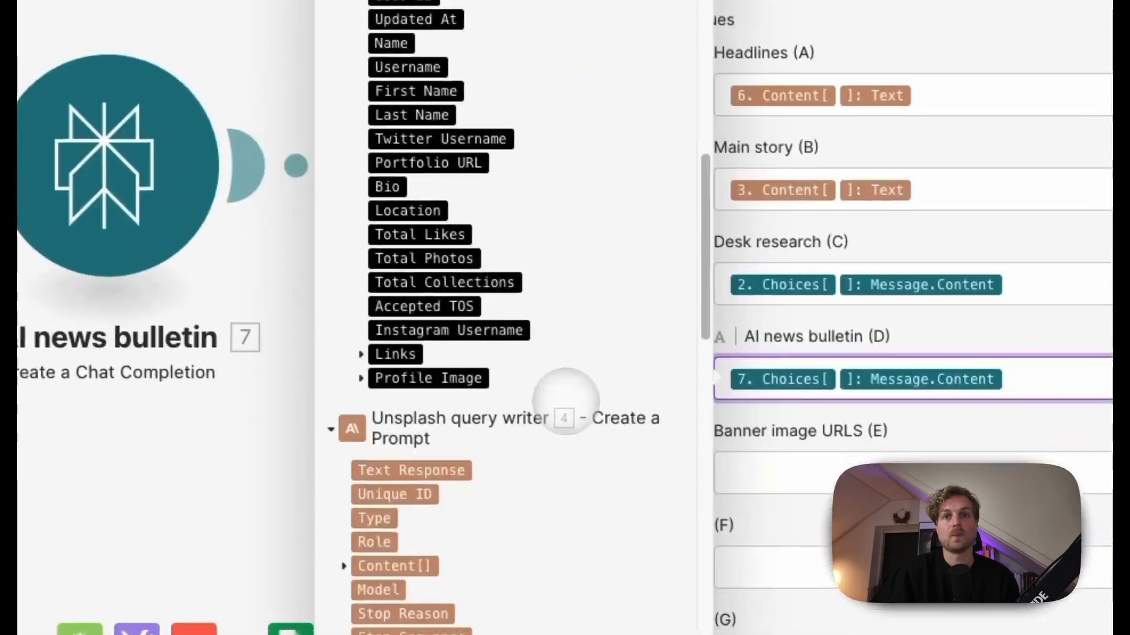
Step: Map Banner image URLS (E) to the Unsplash module's Raw URL and save the Add a Row settings
scroll(566, 401, down, 3)
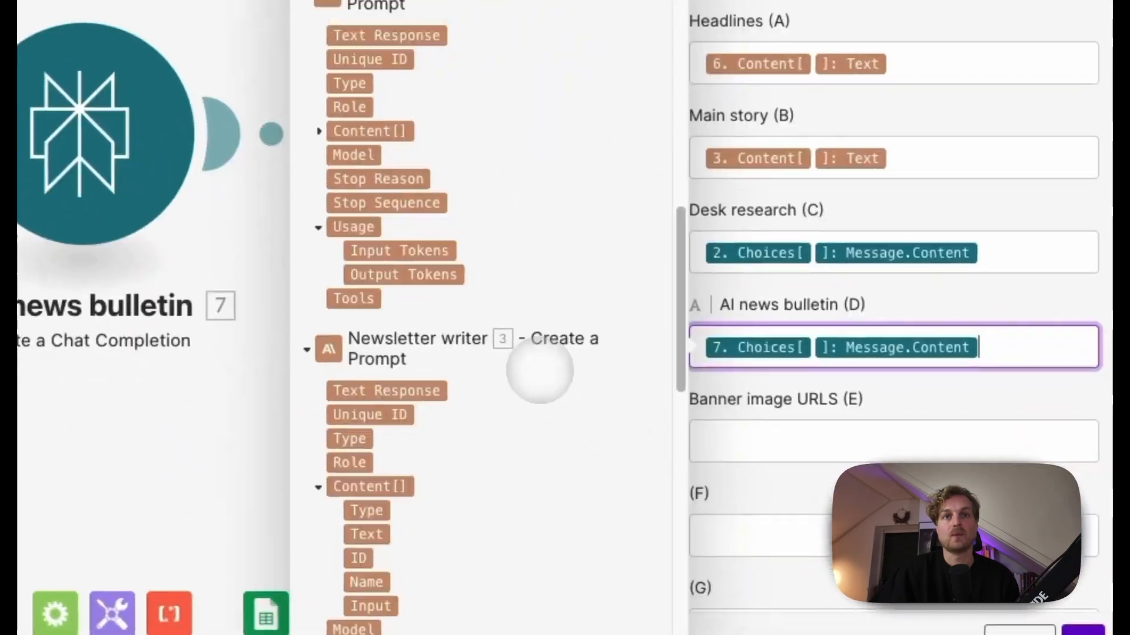
scroll(565, 401, up, 8)
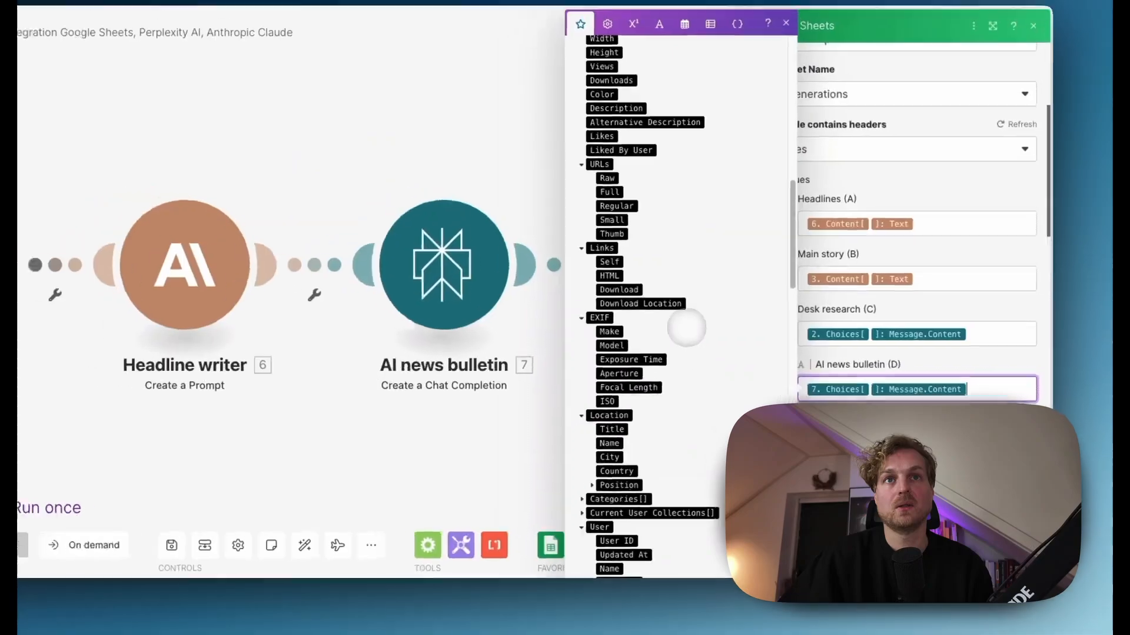
scroll(686, 327, up, 2)
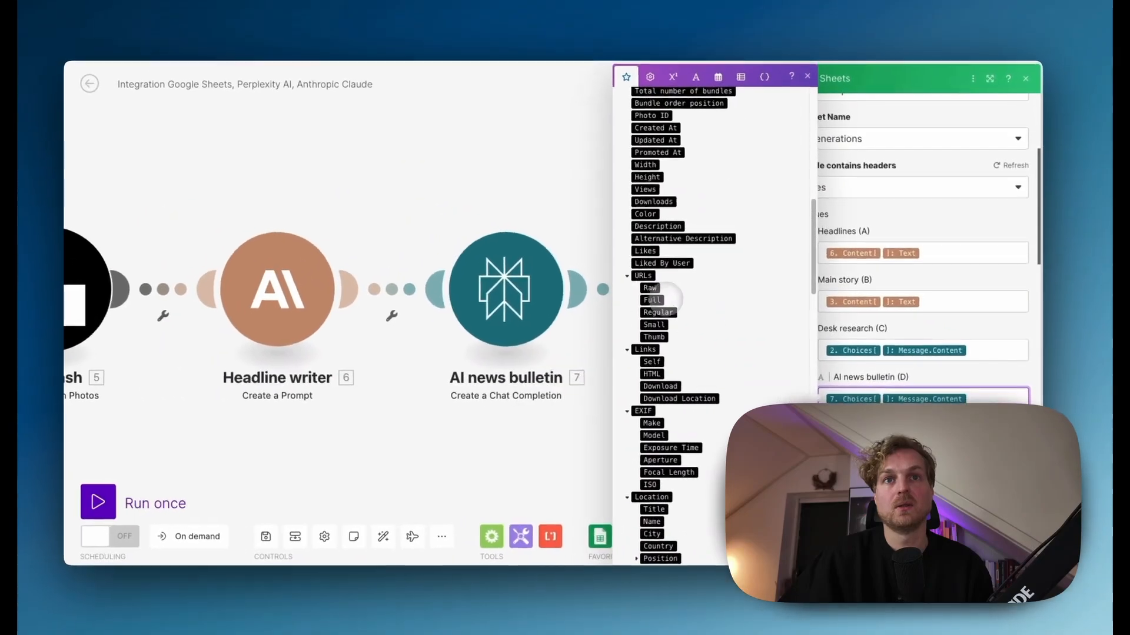
click(649, 287)
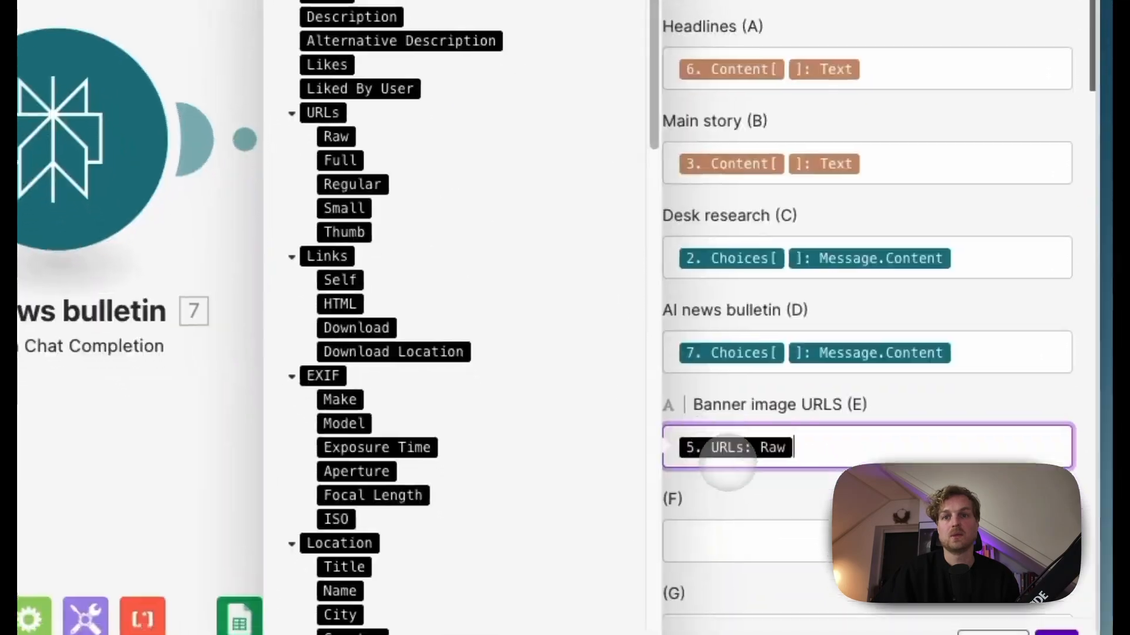
click(776, 498)
click(1056, 634)
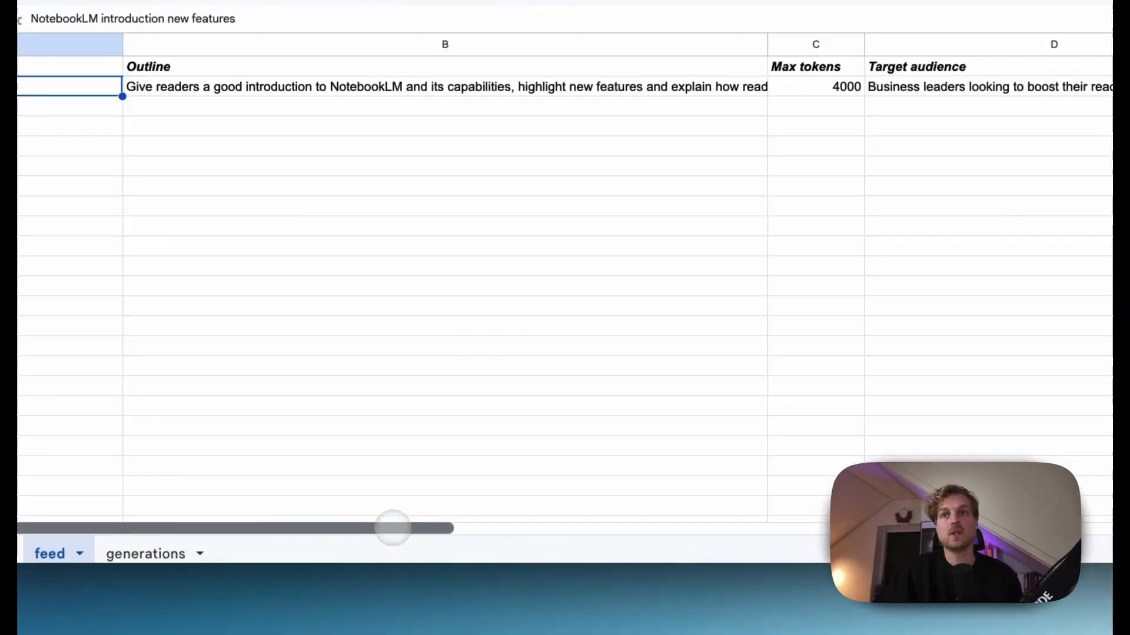
Step: Review the topic row in the feed sheet and the output bundle of the Watch New Rows module
drag(364, 537, 194, 511)
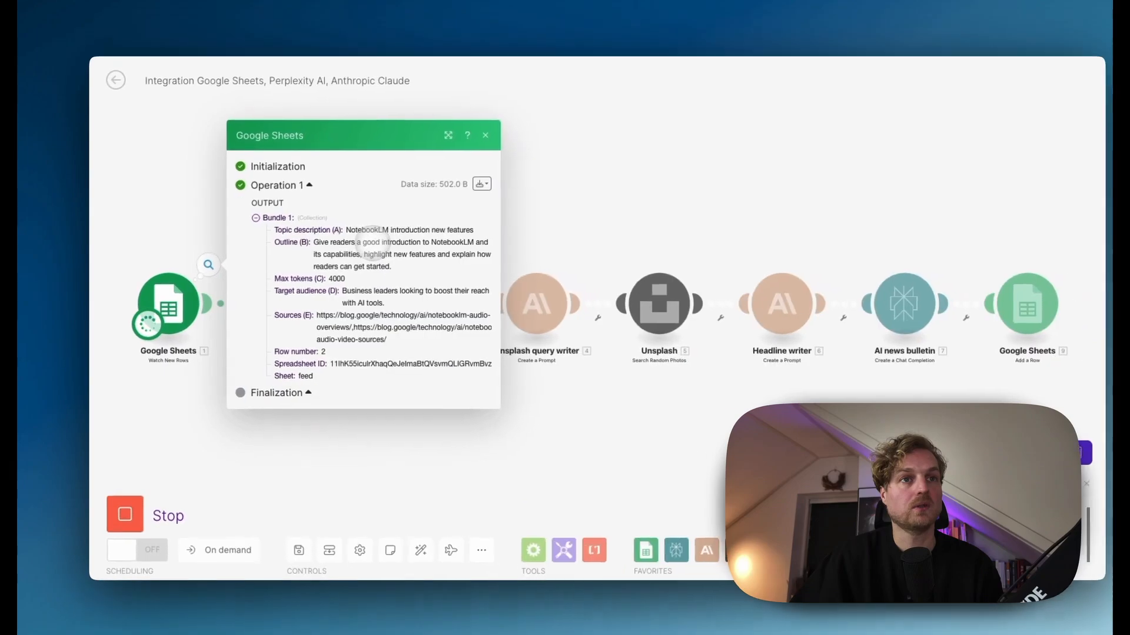
click(476, 146)
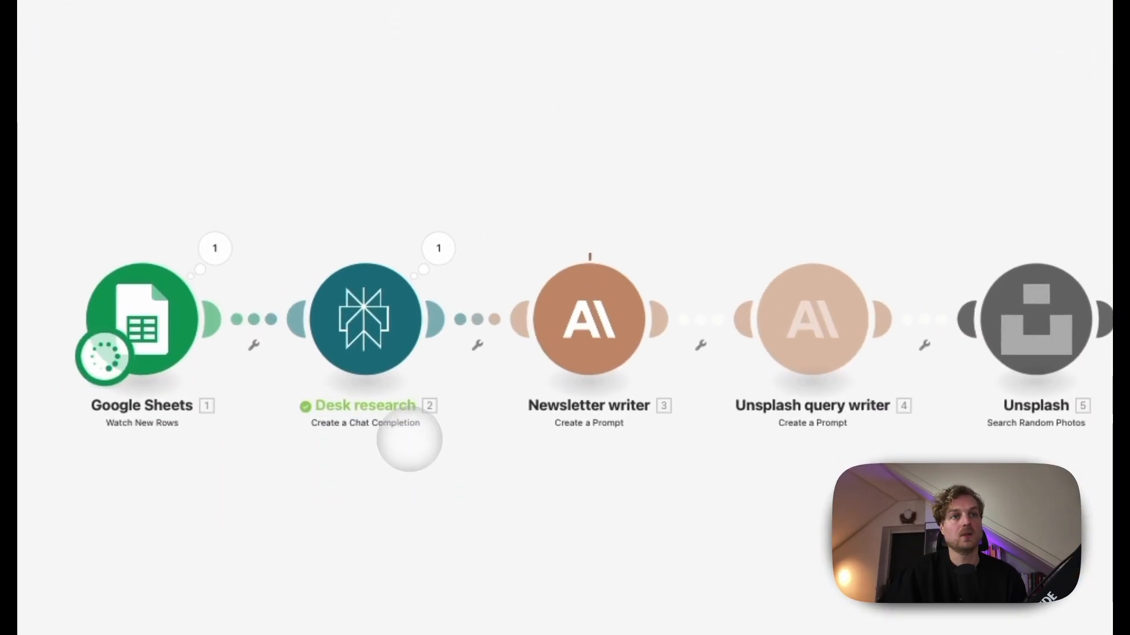
Step: Inspect the Desk research module's output by expanding Choices, item 1, Message and Content, and read through the generated research text
click(440, 203)
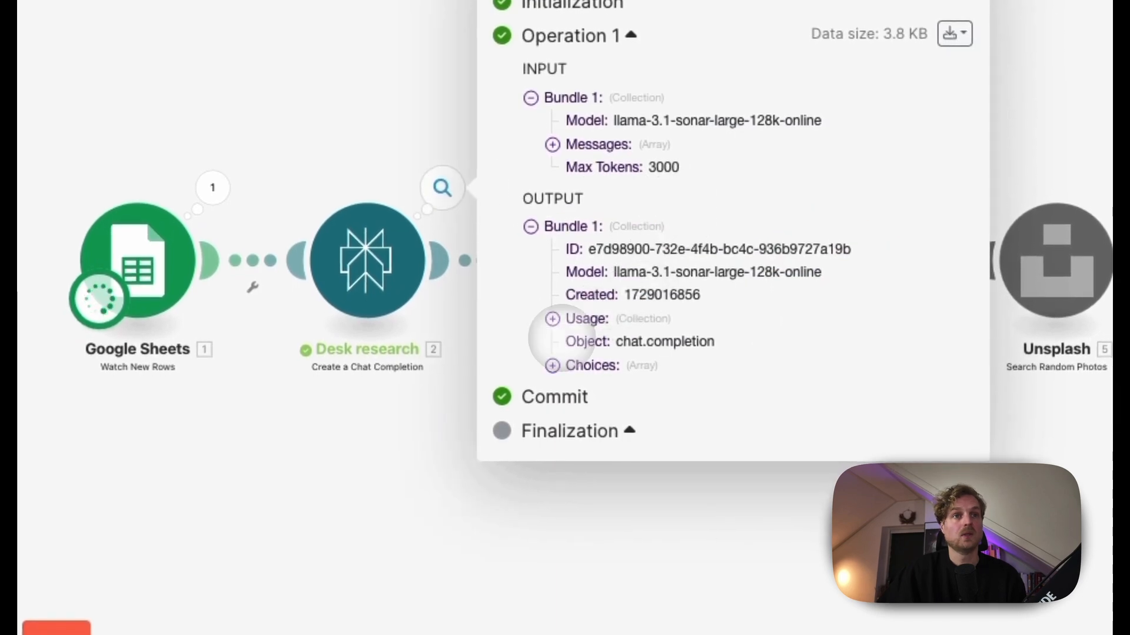
click(552, 365)
click(572, 375)
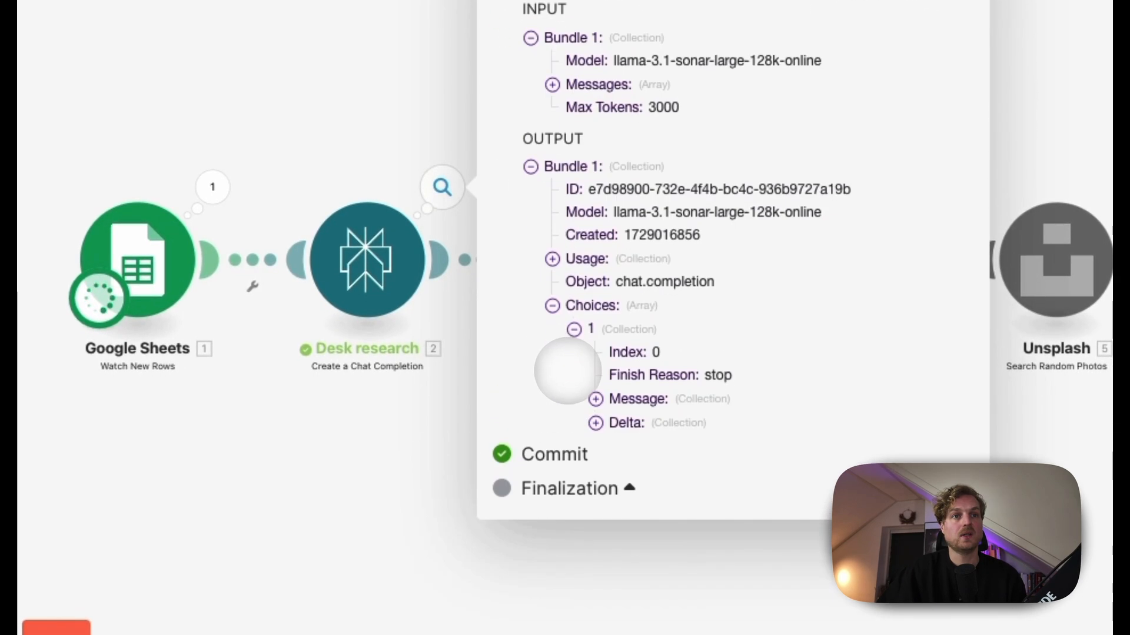
click(595, 399)
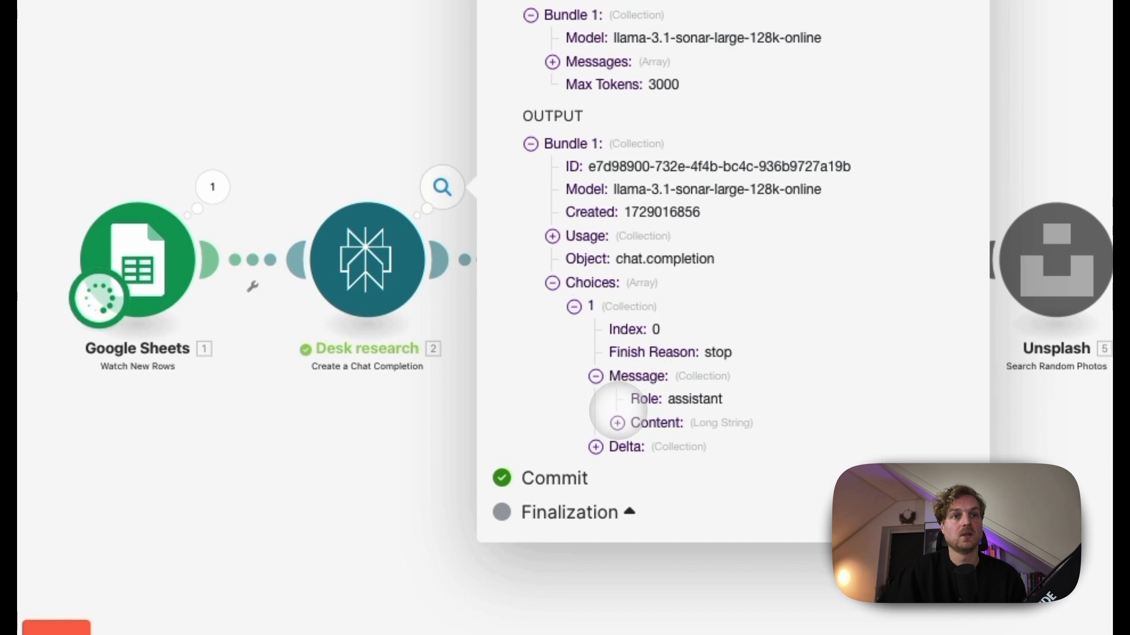
click(616, 422)
scroll(738, 412, down, 4)
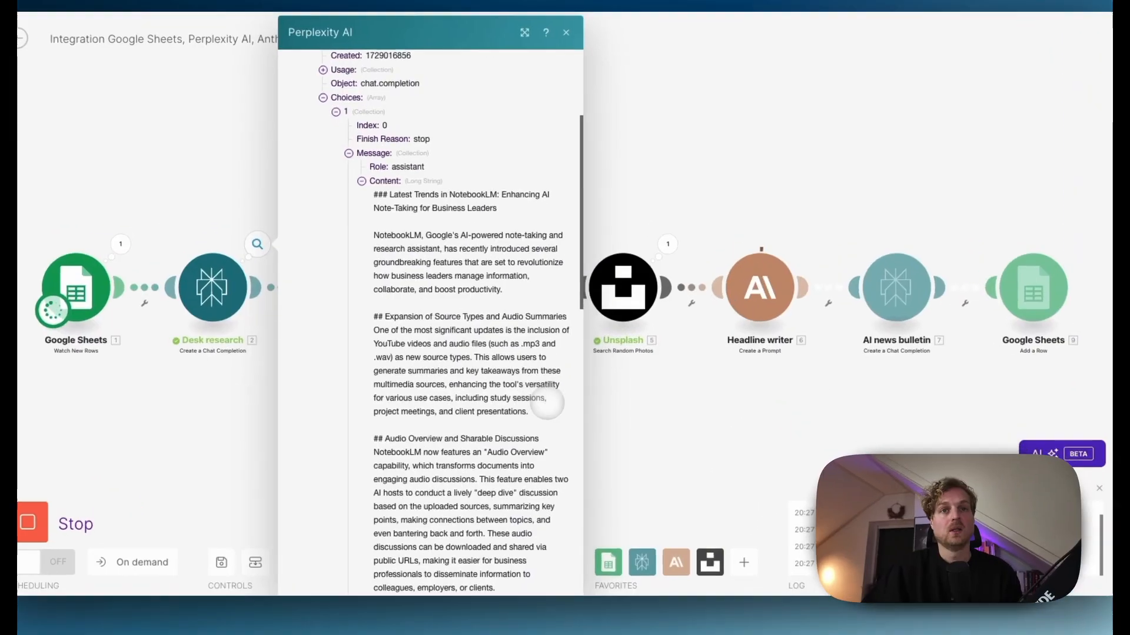
click(640, 410)
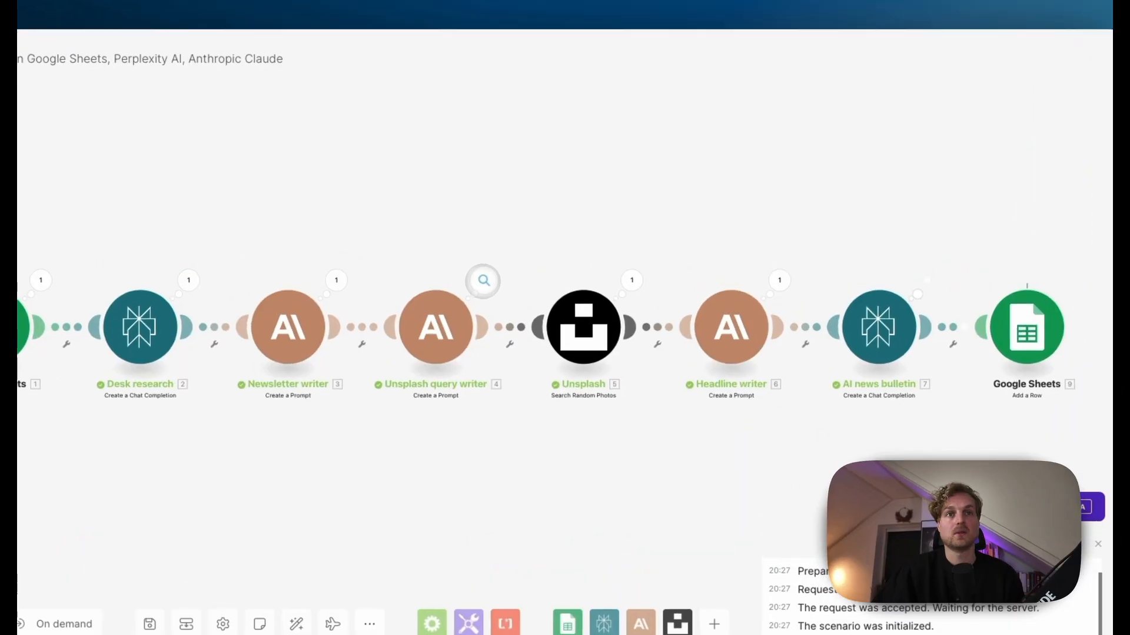
Step: Inspect the Unsplash query writer's output and highlight the suggested search query in its Text Response
click(545, 268)
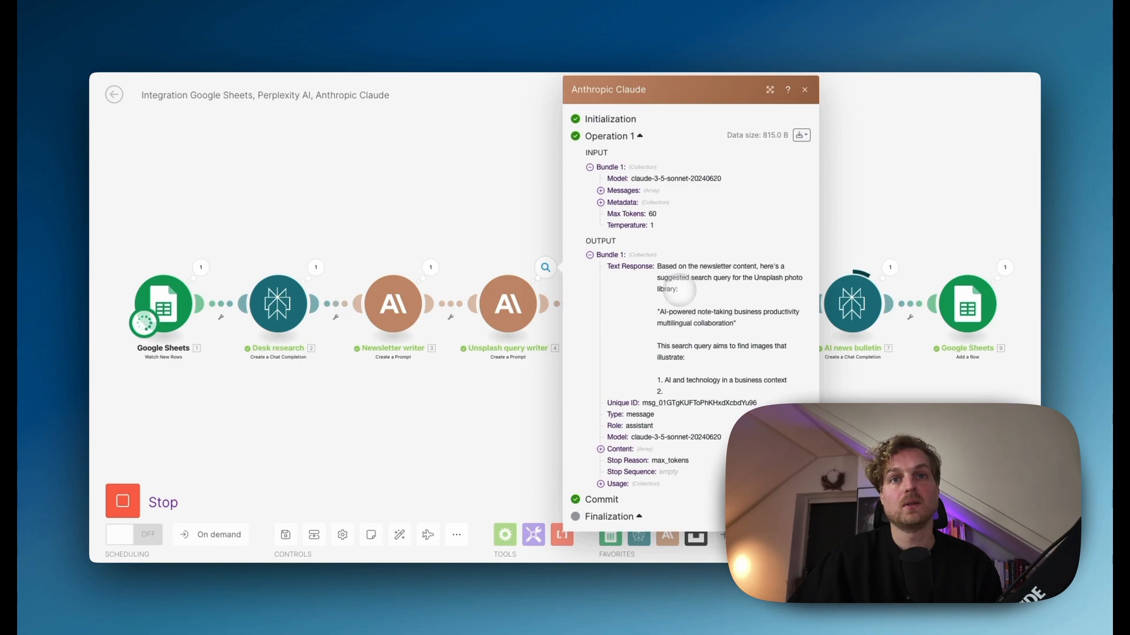
drag(667, 308, 732, 323)
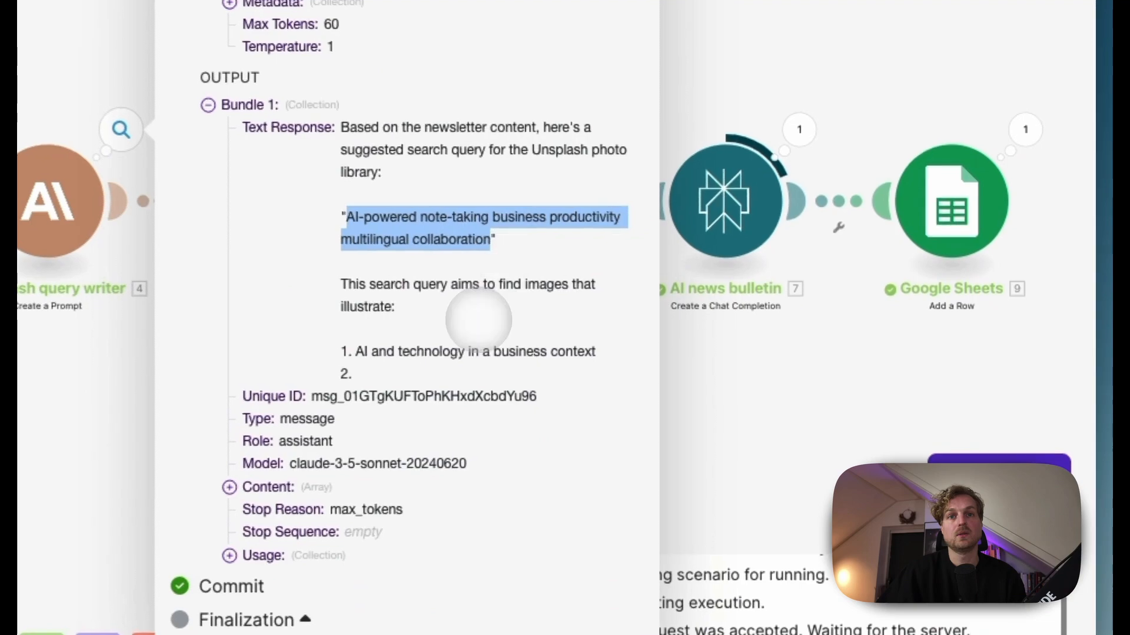
click(746, 398)
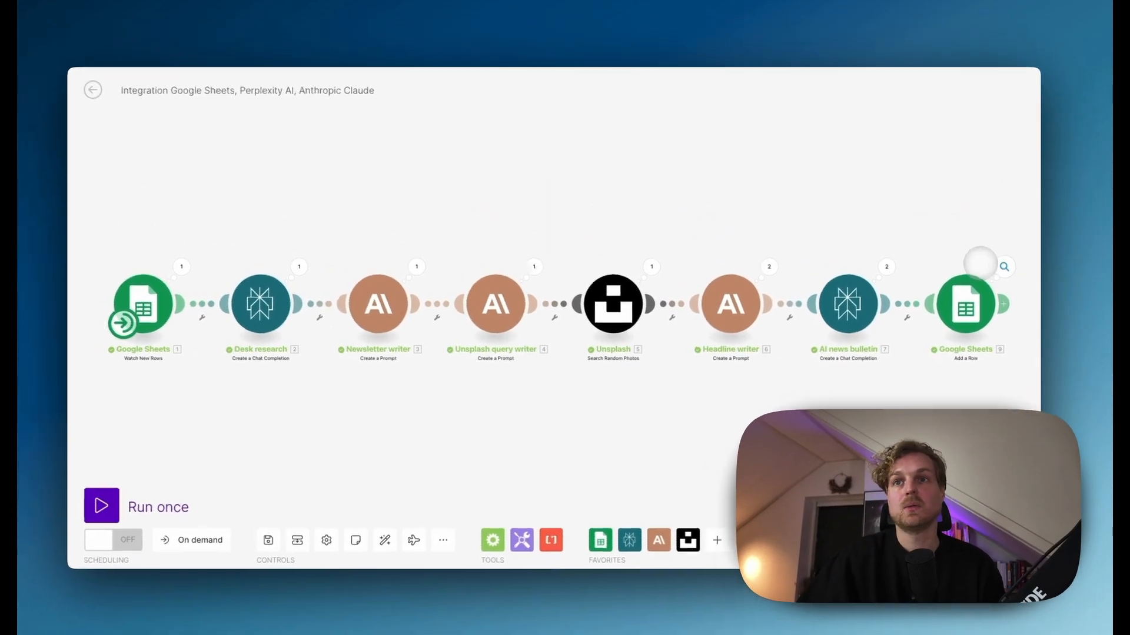
Step: Check the Add a Row module's result and review the generated headlines, main story and desk research in the spreadsheet
click(980, 263)
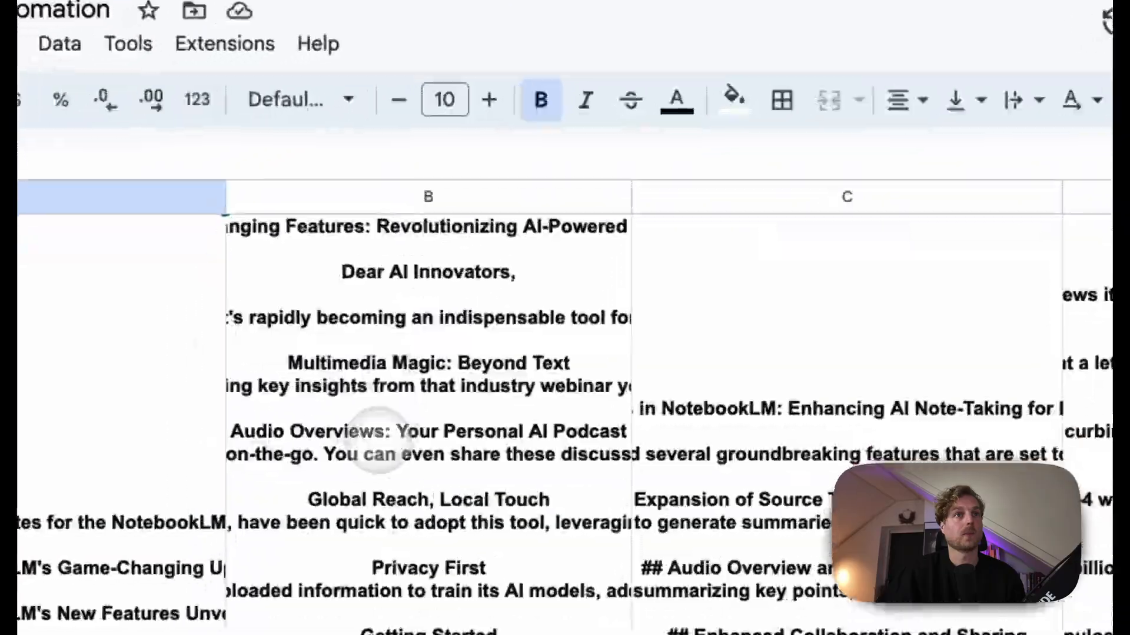
scroll(129, 564, down, 5)
scroll(403, 486, up, 5)
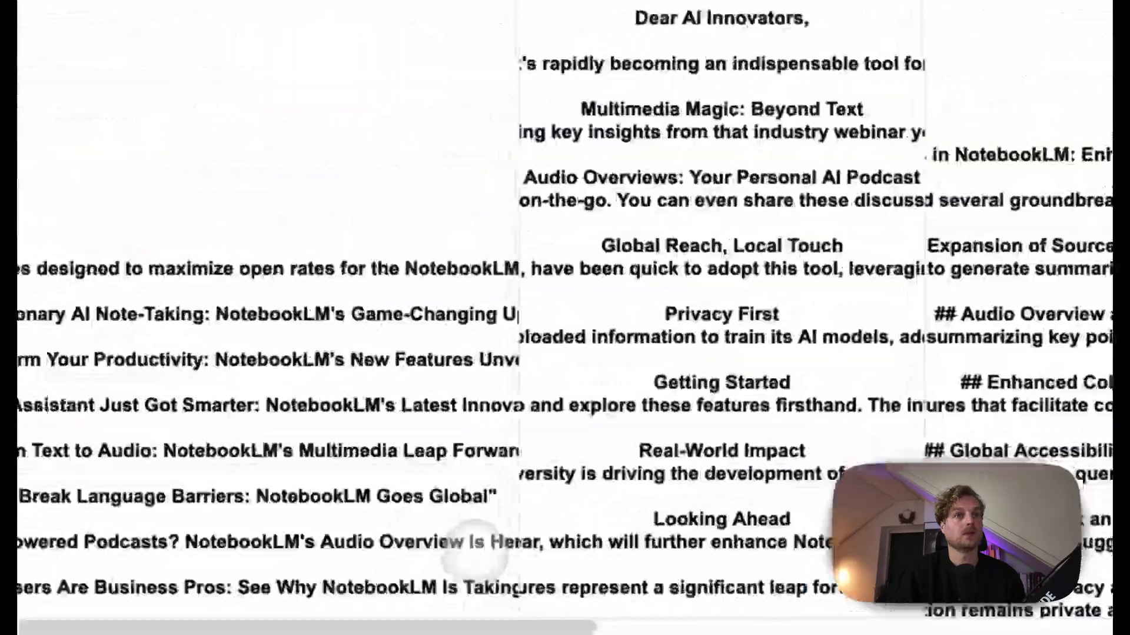